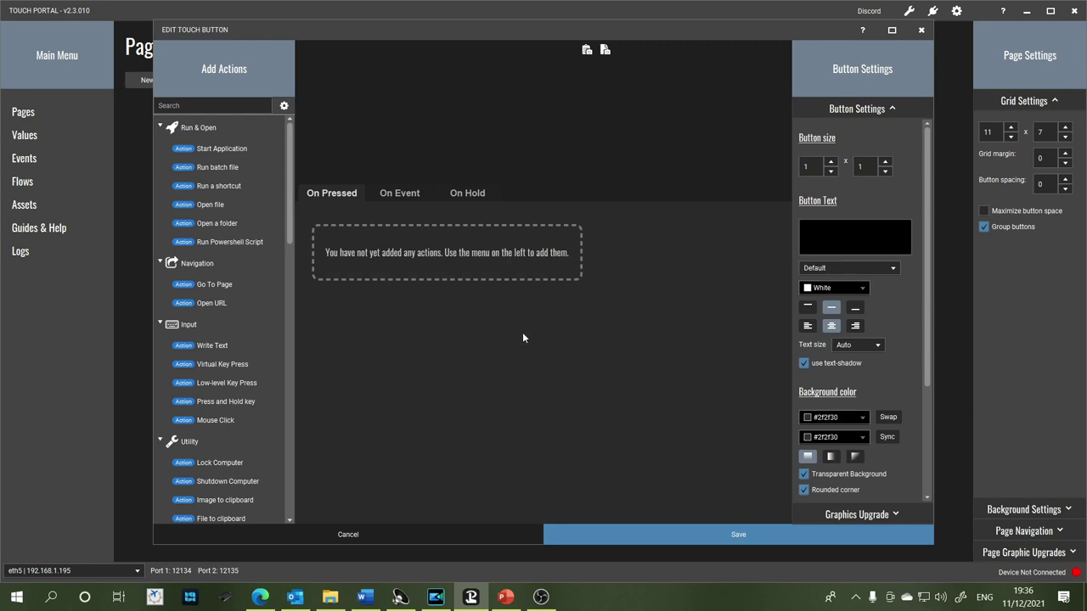
Set Slide1.PNG from the computer as the icon of the open blank button and save the button.
{"action": "scroll", "coordinate": [820, 369], "scroll_direction": "down", "scroll_amount": 3}
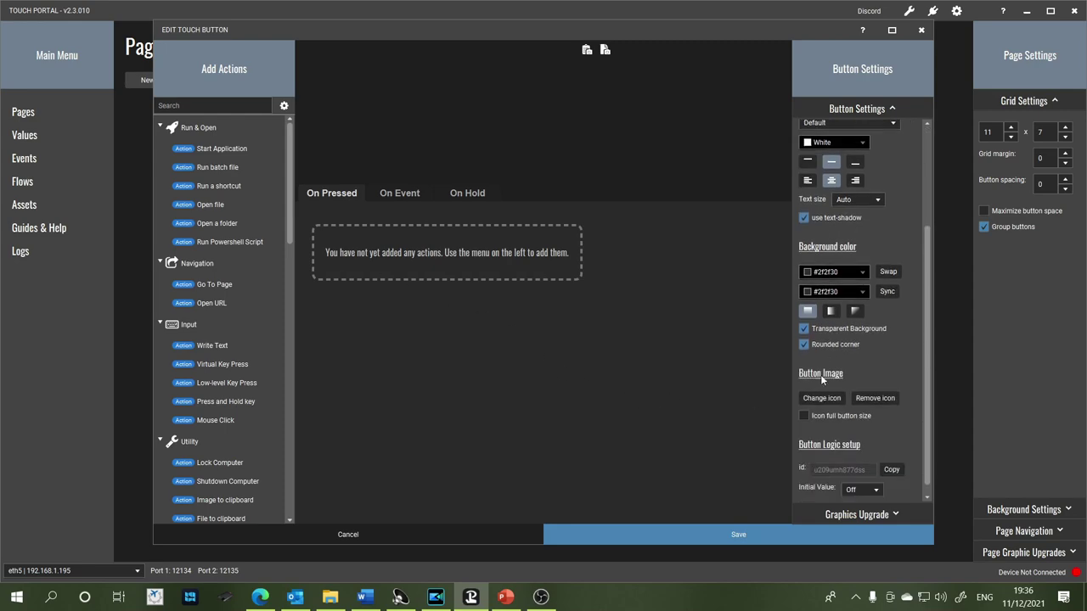
{"action": "left_click", "coordinate": [818, 399]}
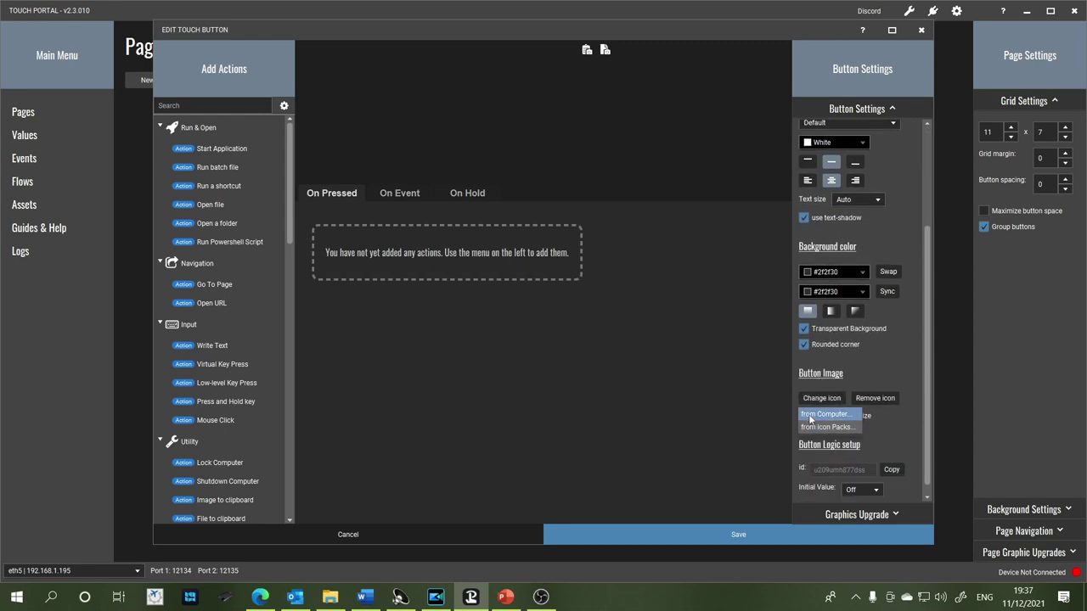
{"action": "left_click", "coordinate": [819, 417]}
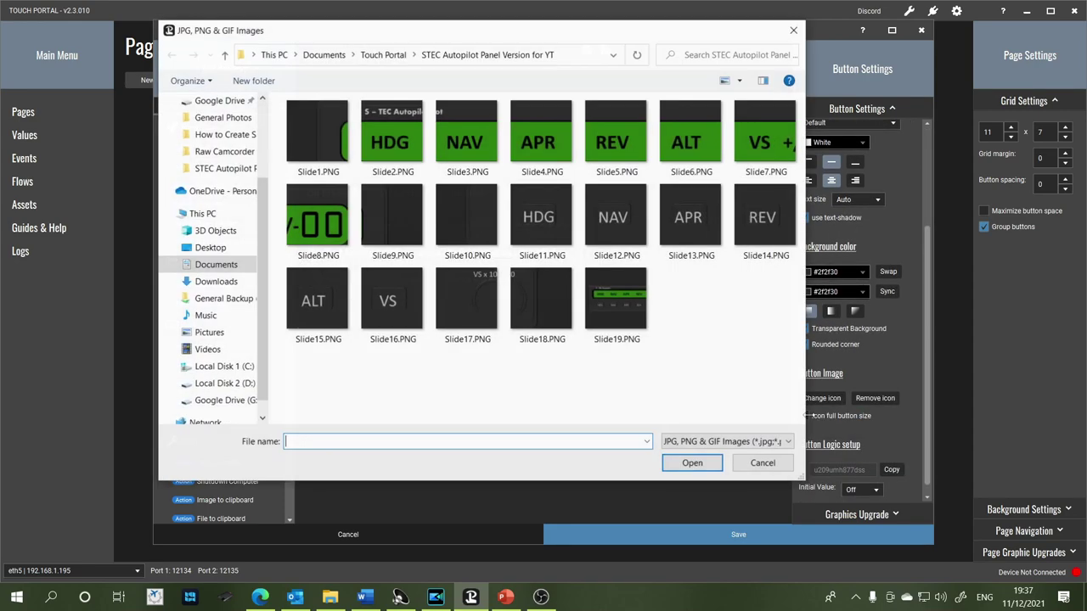
{"action": "left_click", "coordinate": [320, 130]}
{"action": "left_click", "coordinate": [689, 462]}
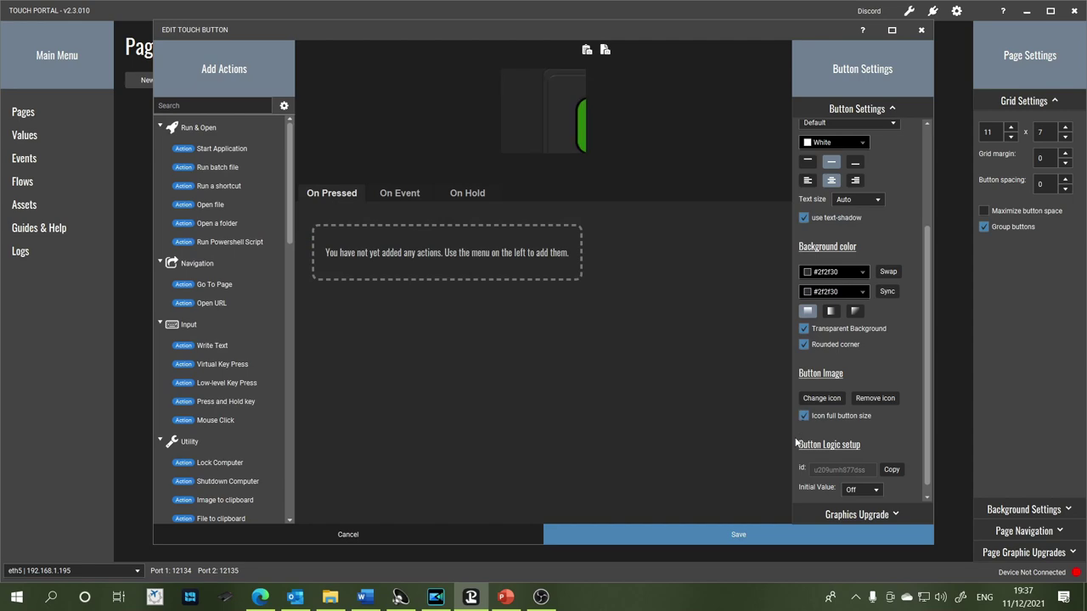
{"action": "left_click", "coordinate": [742, 536]}
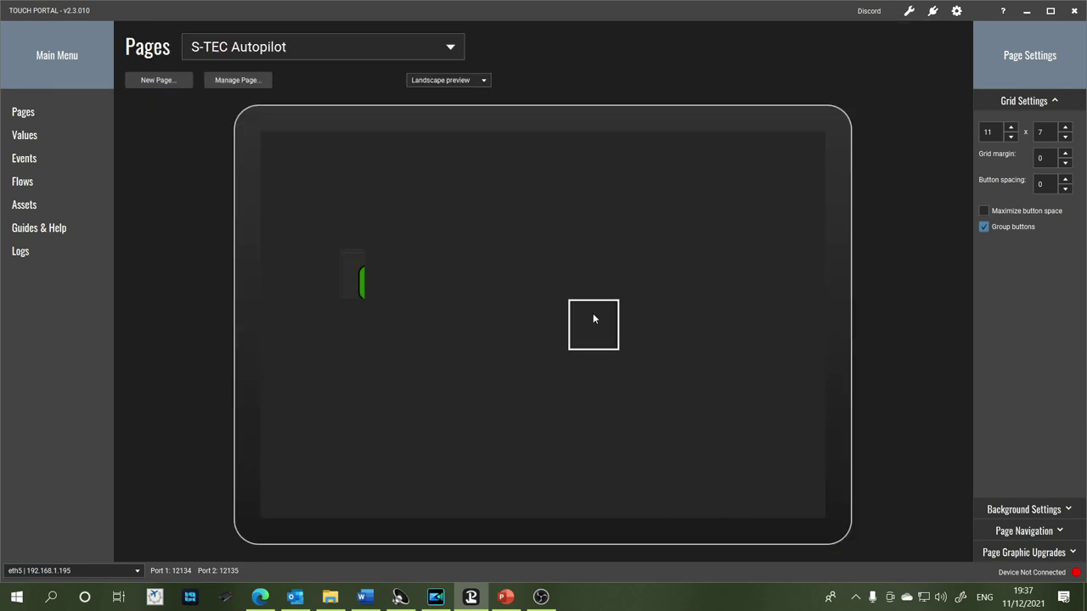
Create a button in the cell right of the panel's left edge piece using Slide2.PNG (HDG) as its icon, and save it.
{"action": "left_click", "coordinate": [400, 289]}
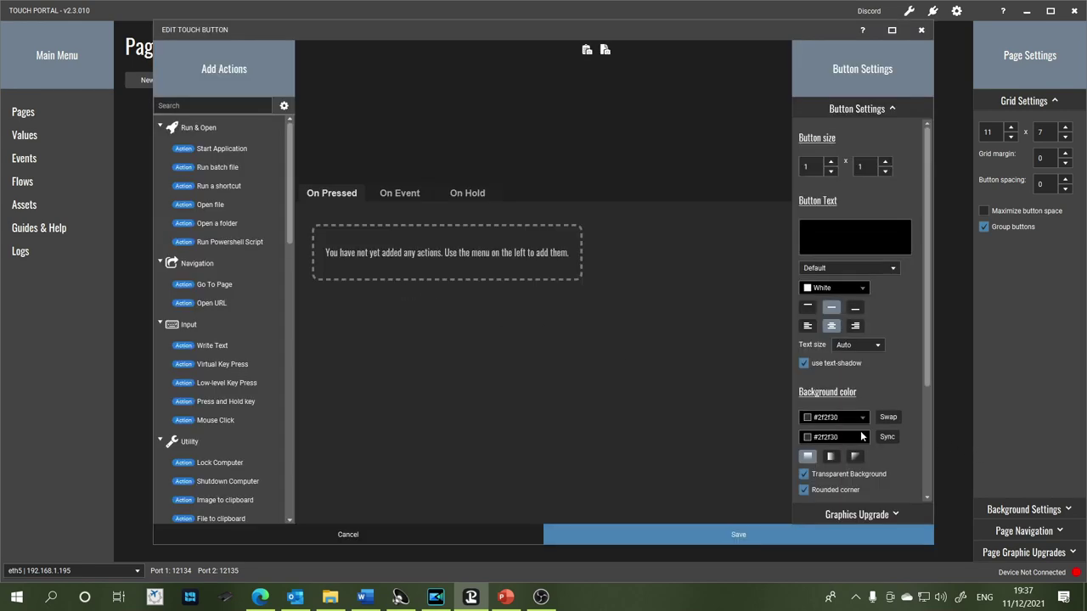
{"action": "scroll", "coordinate": [862, 436], "scroll_direction": "down", "scroll_amount": 3}
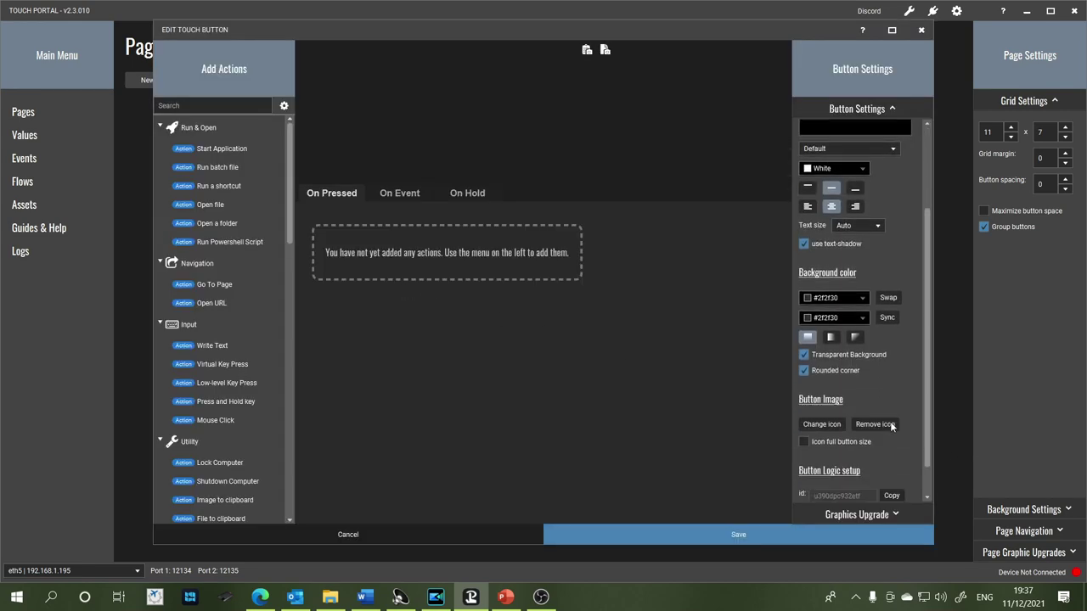
{"action": "left_click", "coordinate": [812, 421]}
{"action": "left_click", "coordinate": [820, 431]}
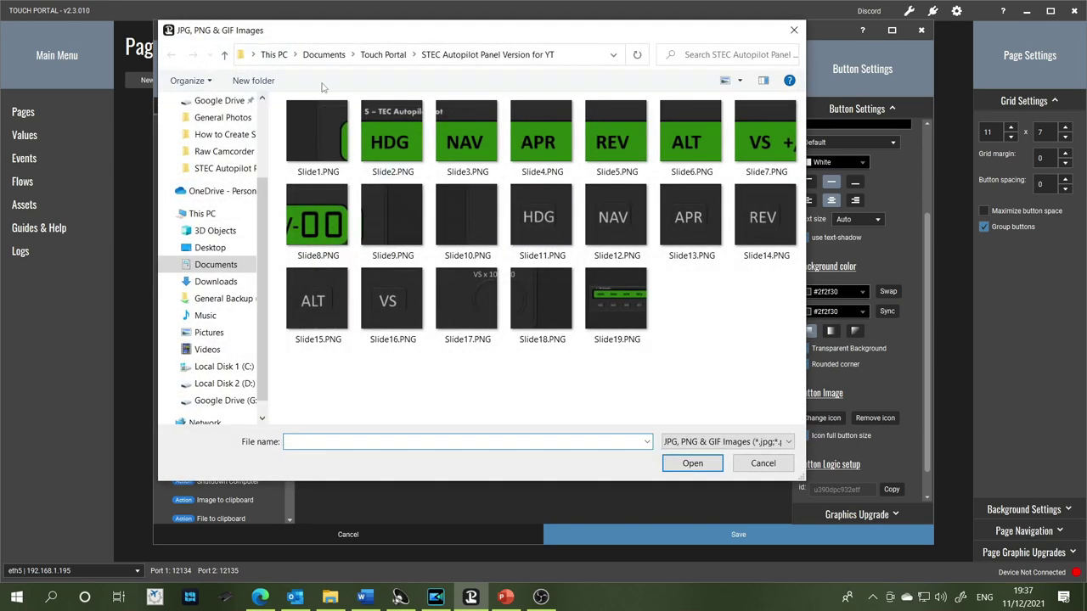
{"action": "left_click", "coordinate": [393, 136]}
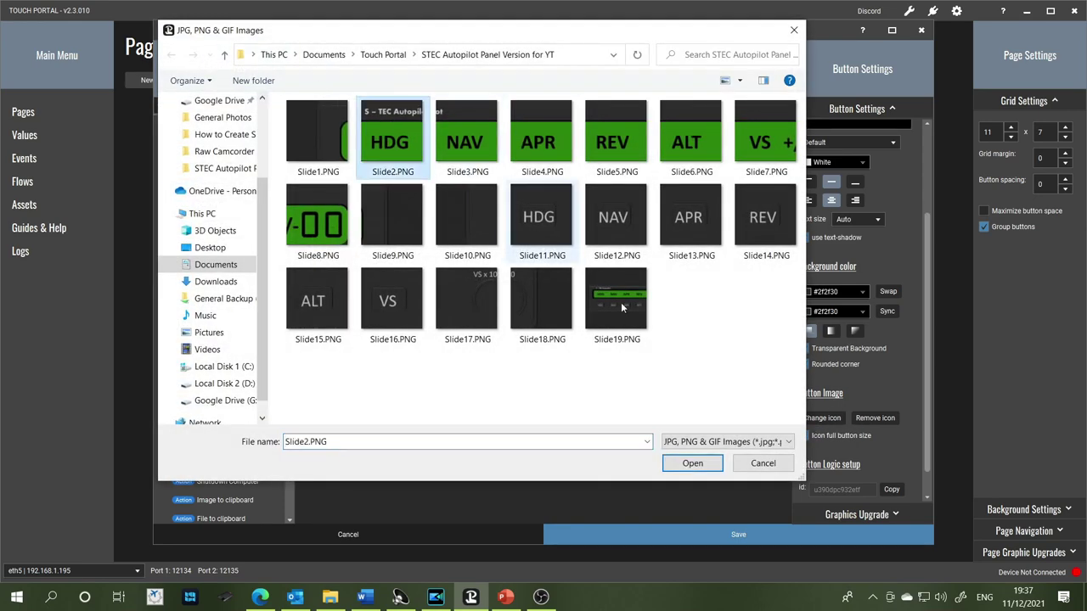
{"action": "left_click", "coordinate": [690, 463]}
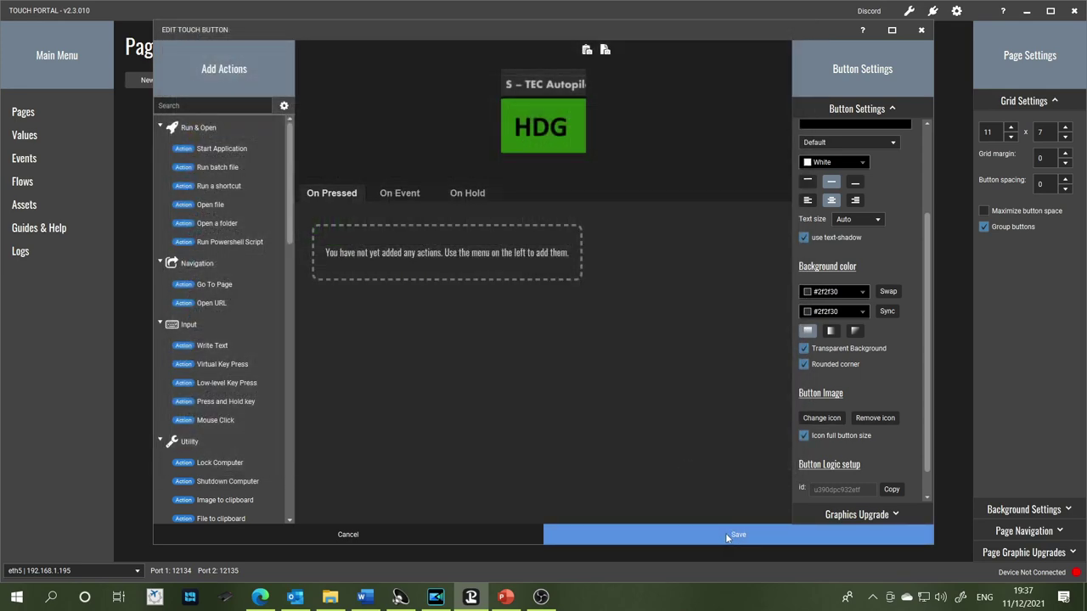
{"action": "left_click", "coordinate": [728, 534]}
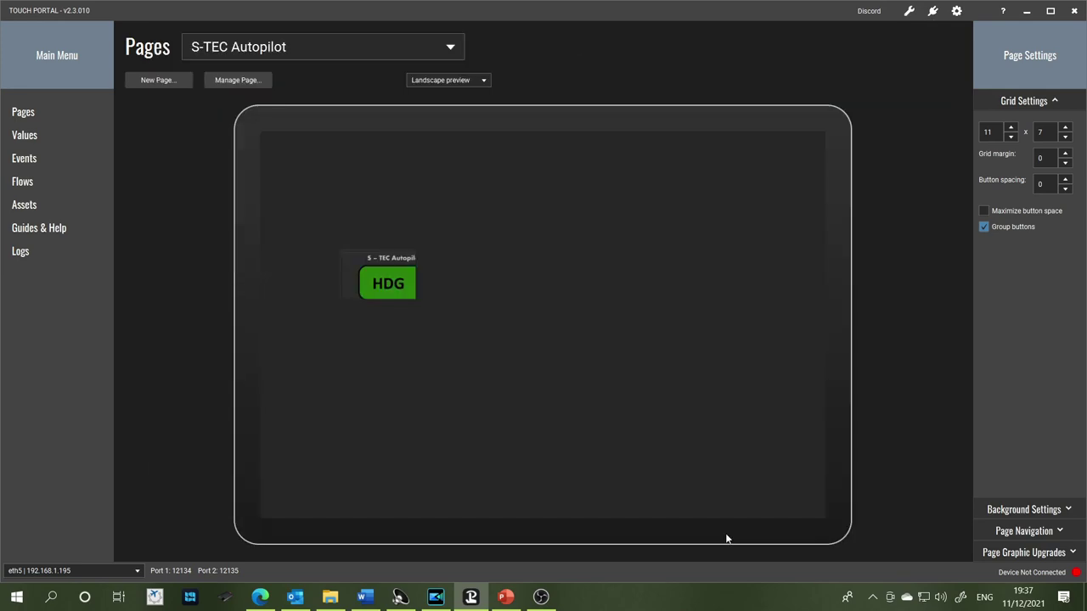
Create a button in the cell right of HDG with Slide3.PNG (NAV) as its icon, and save it.
{"action": "left_click", "coordinate": [464, 288]}
{"action": "scroll", "coordinate": [840, 327], "scroll_direction": "down", "scroll_amount": 3}
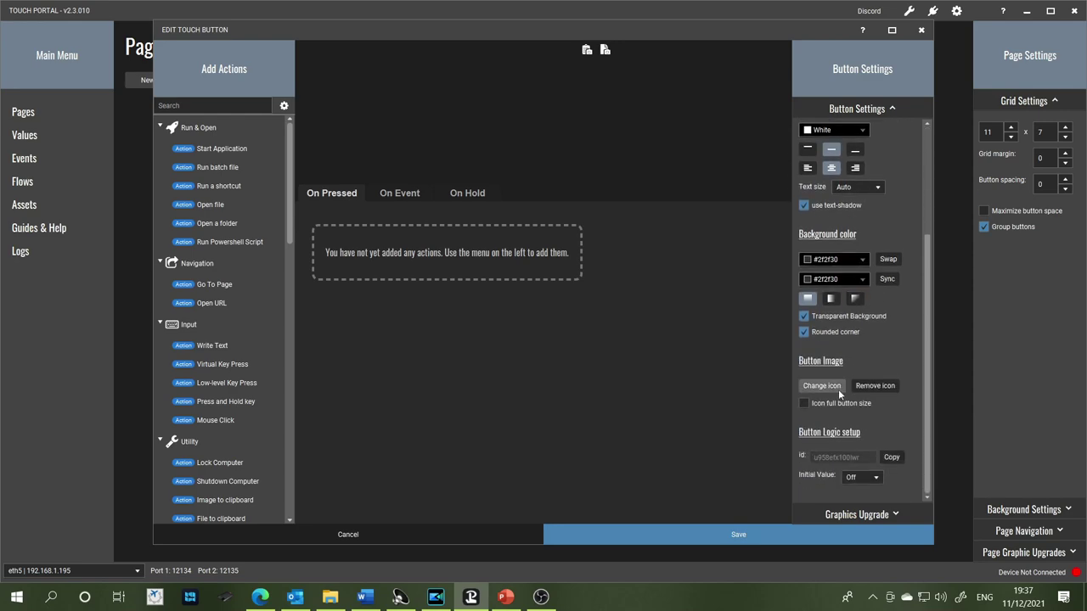
{"action": "left_click", "coordinate": [816, 387]}
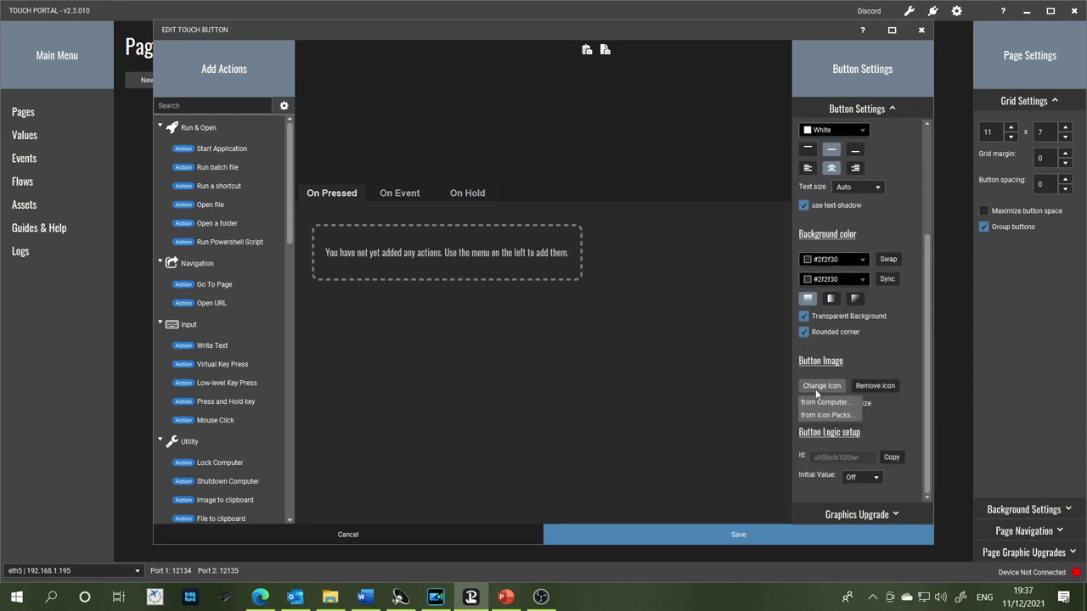
{"action": "left_click", "coordinate": [819, 404]}
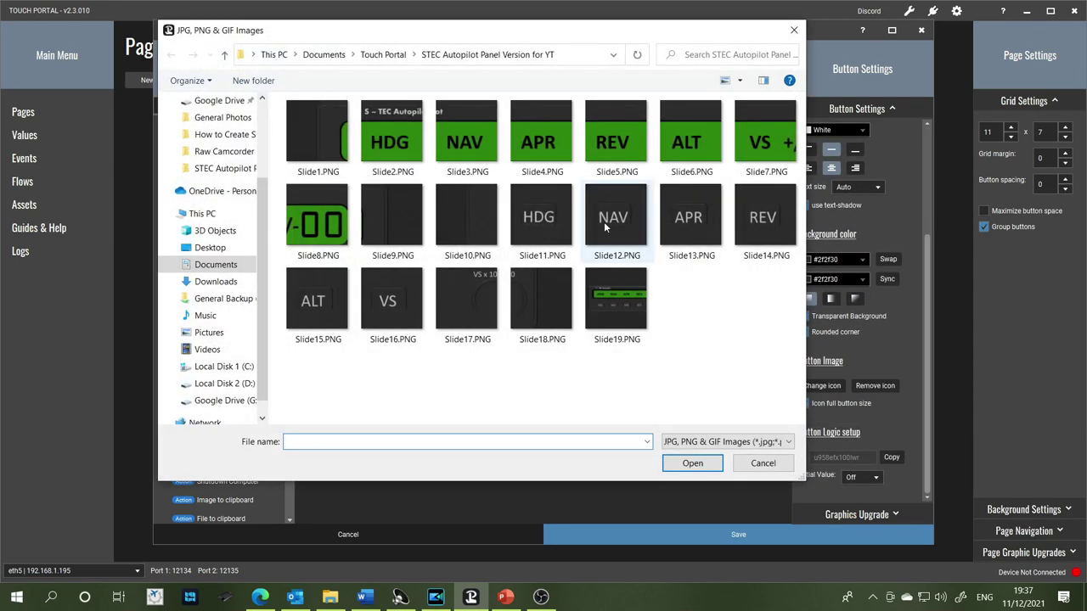
{"action": "left_click", "coordinate": [467, 138]}
{"action": "left_click", "coordinate": [710, 465]}
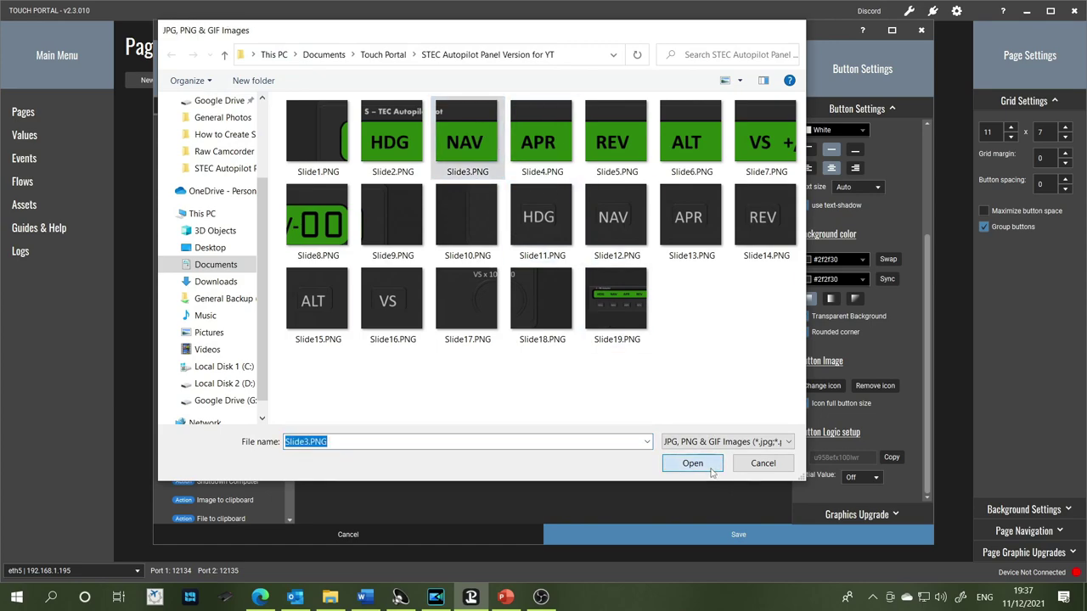
{"action": "left_click", "coordinate": [728, 535]}
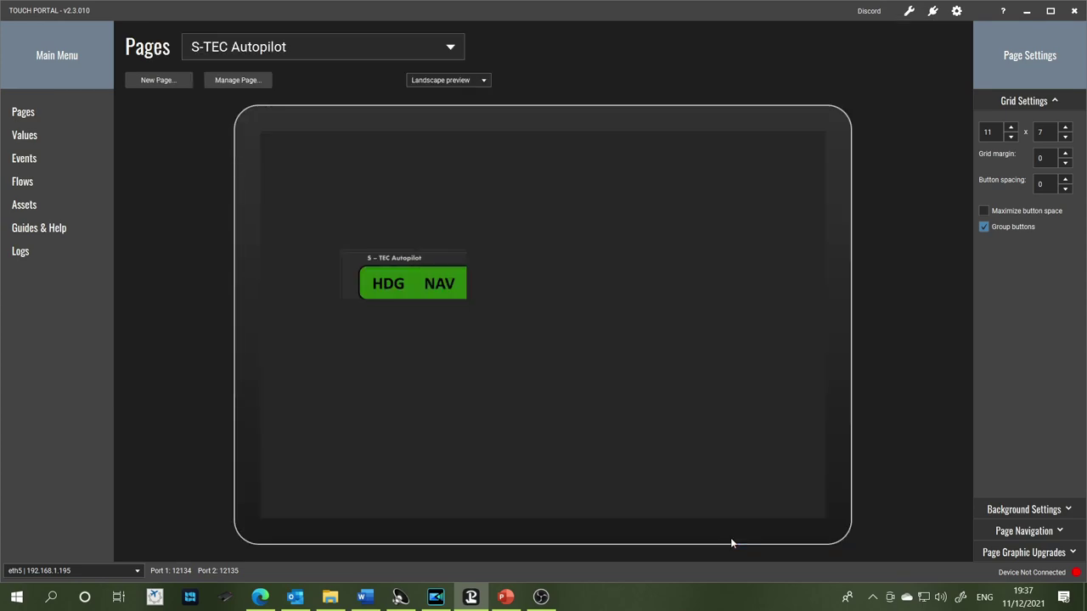
Create a button in the cell right of NAV with Slide4.PNG (APR) as its icon, and save it.
{"action": "left_click", "coordinate": [492, 284]}
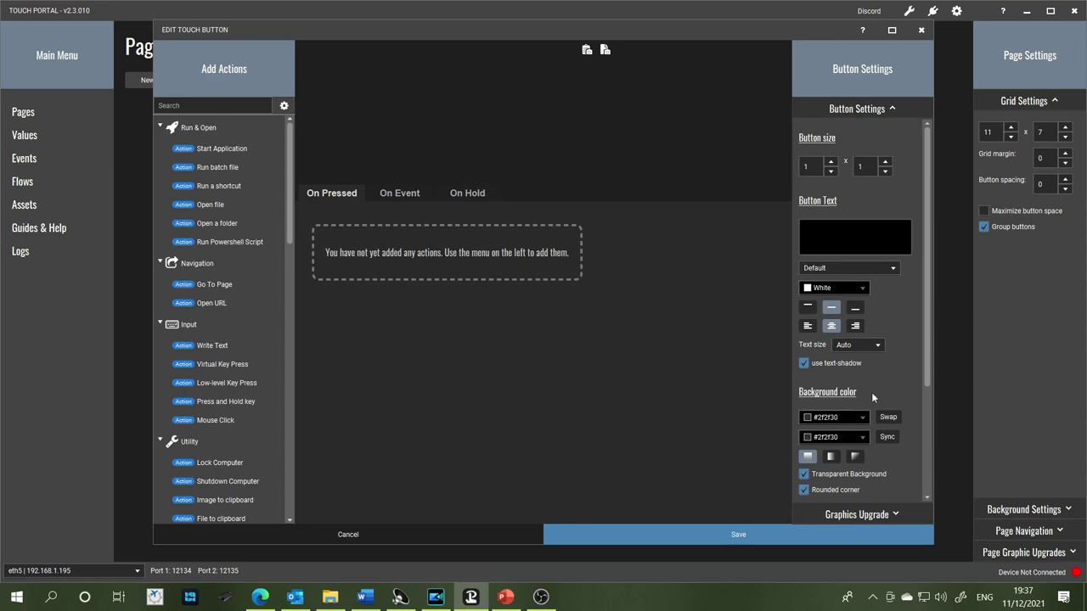
{"action": "scroll", "coordinate": [872, 390], "scroll_direction": "down", "scroll_amount": 2}
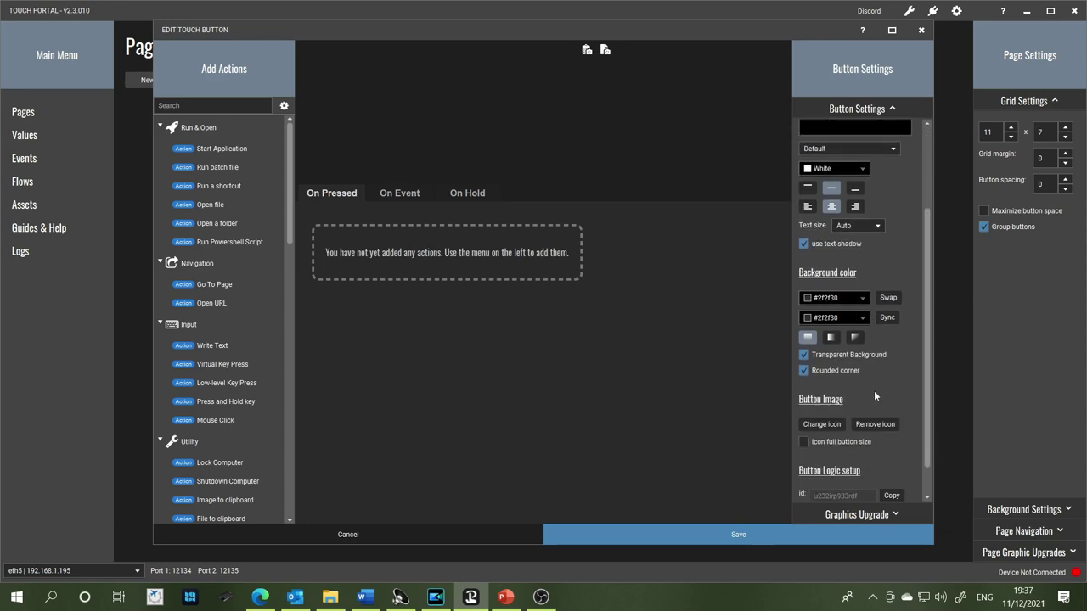
{"action": "left_click", "coordinate": [822, 443]}
{"action": "left_click", "coordinate": [820, 424]}
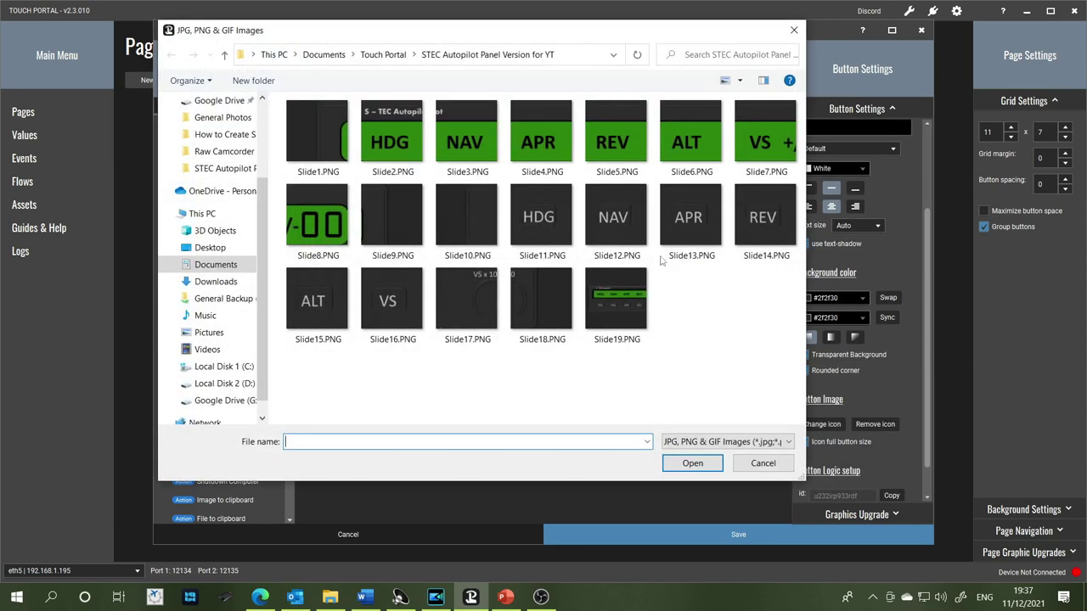
{"action": "left_click", "coordinate": [541, 134]}
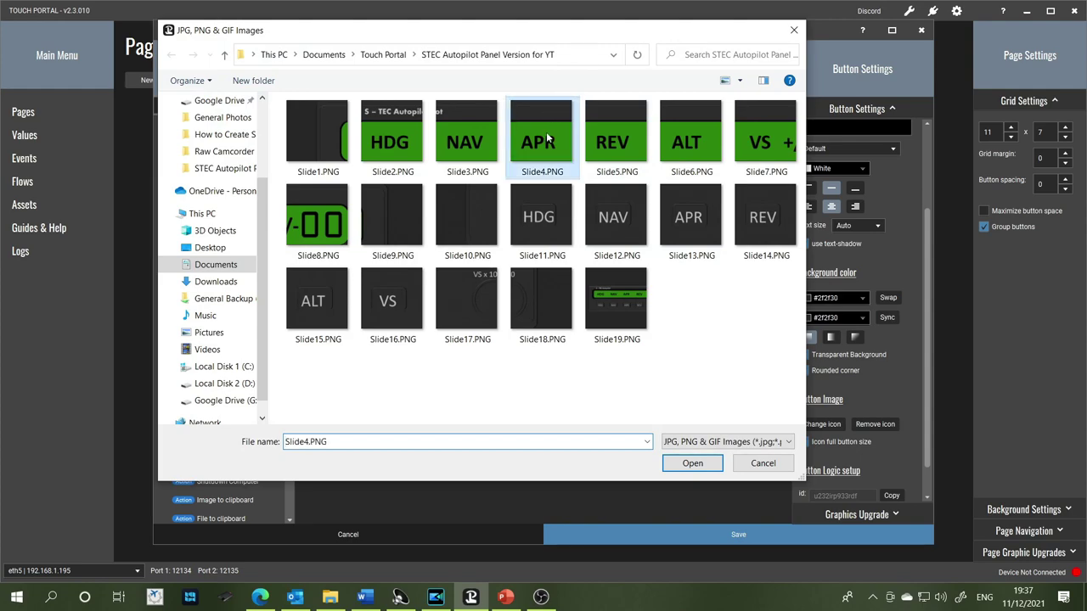
{"action": "left_click", "coordinate": [669, 463]}
{"action": "left_click", "coordinate": [790, 535]}
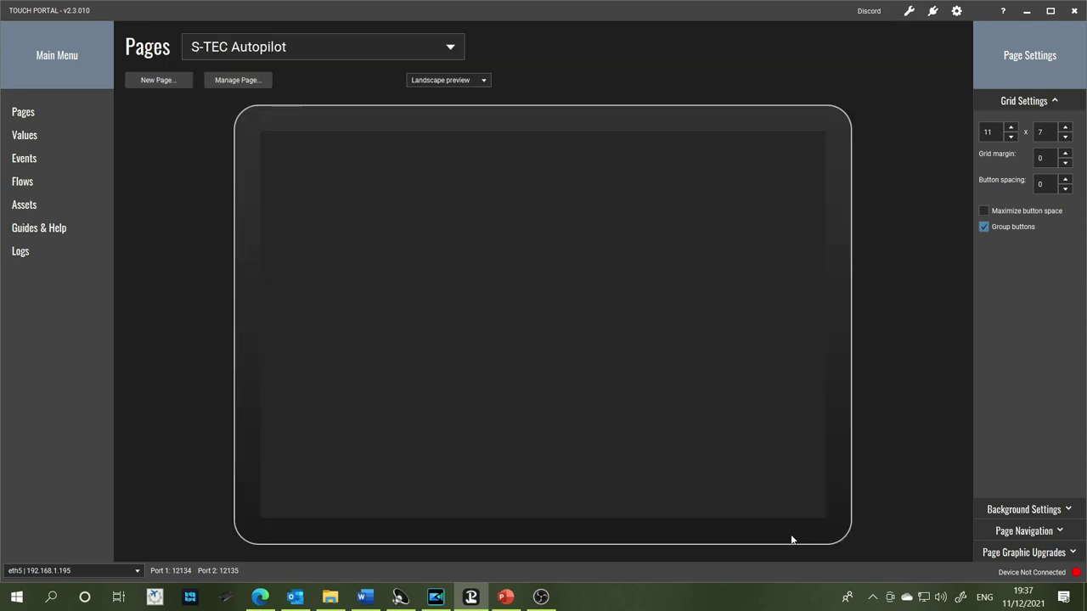
Create a button in the cell right of APR with Slide5.PNG (REV) as its icon, and save it.
{"action": "left_click", "coordinate": [560, 270]}
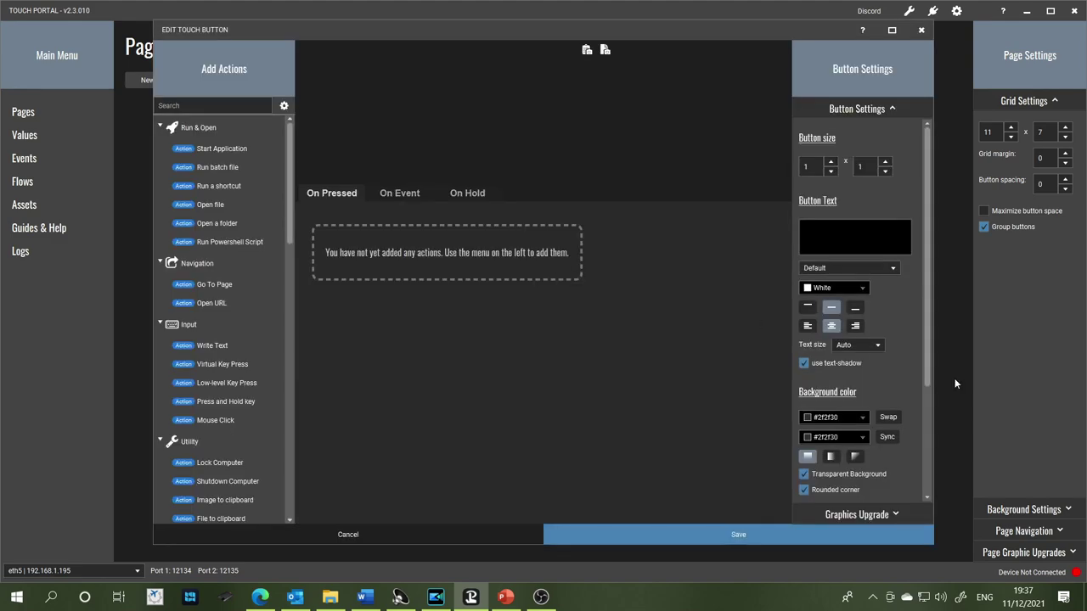
{"action": "scroll", "coordinate": [896, 357], "scroll_direction": "down", "scroll_amount": 3}
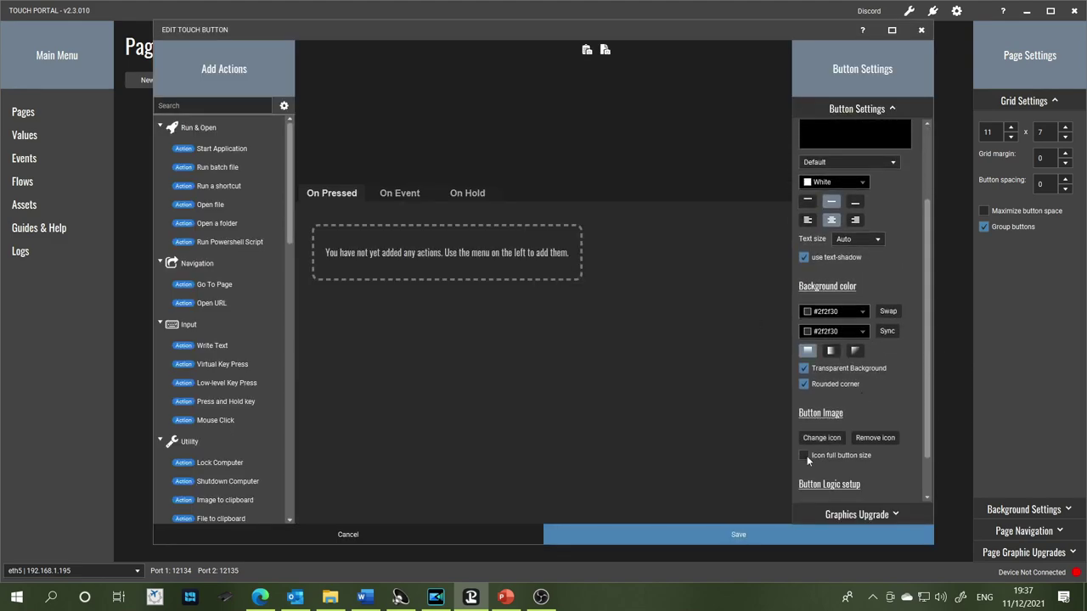
{"action": "left_click", "coordinate": [806, 456]}
{"action": "left_click", "coordinate": [820, 438]}
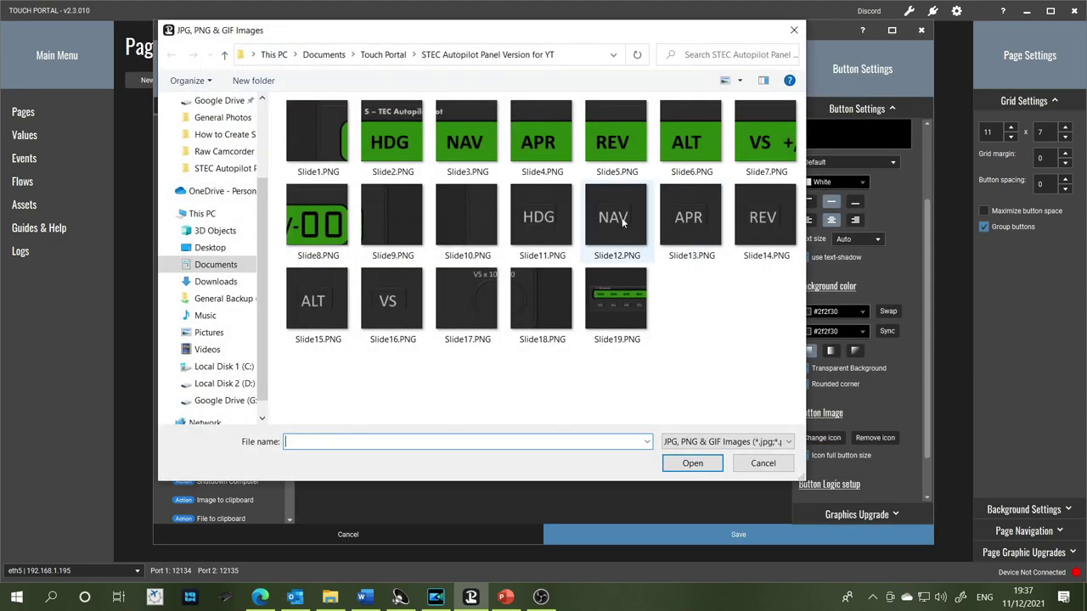
{"action": "left_click", "coordinate": [606, 138]}
{"action": "left_click", "coordinate": [691, 463]}
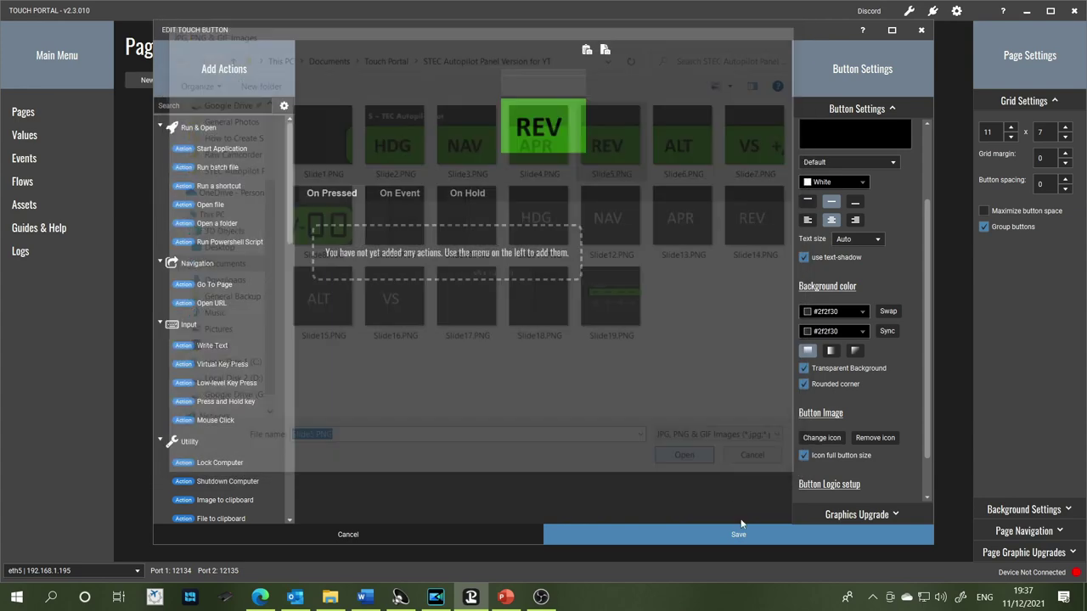
{"action": "left_click", "coordinate": [748, 536]}
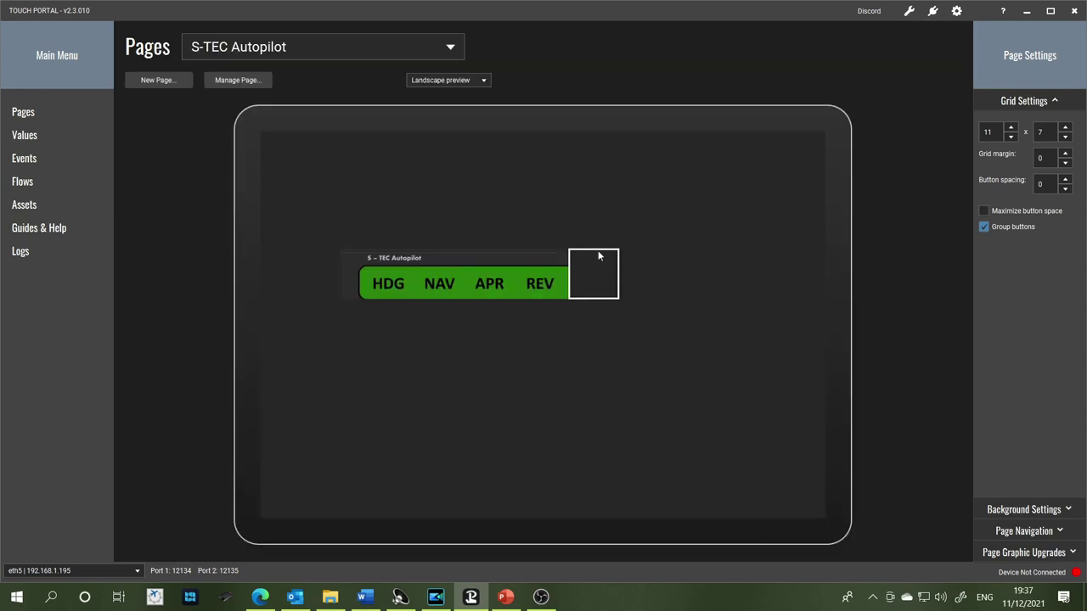
Create a button in the cell right of REV with Slide6.PNG (ALT) as its icon, and save it.
{"action": "left_click", "coordinate": [599, 256]}
{"action": "scroll", "coordinate": [857, 357], "scroll_direction": "down", "scroll_amount": 5}
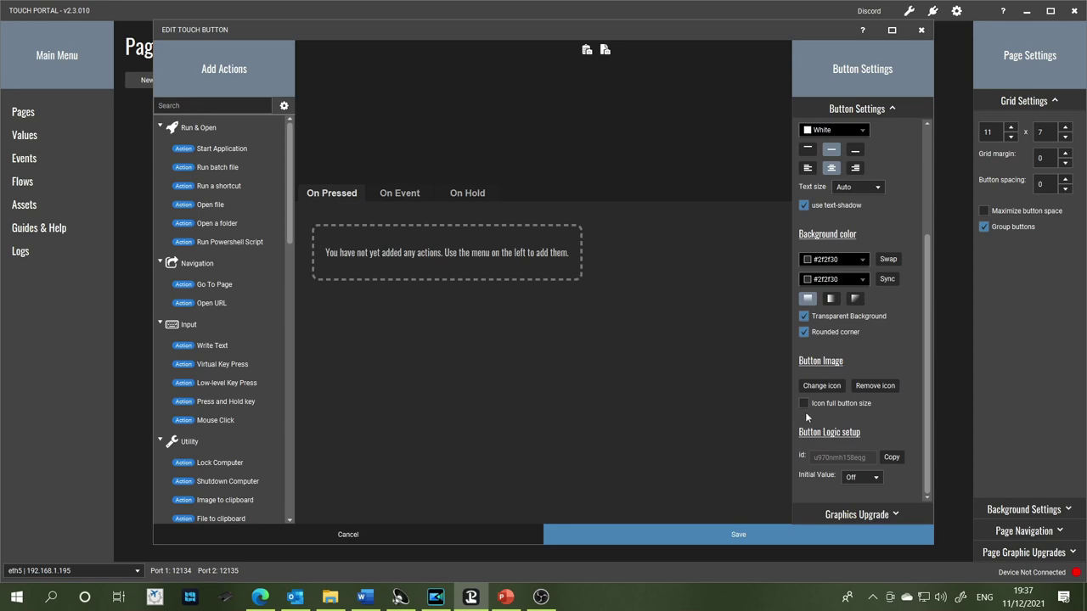
{"action": "left_click", "coordinate": [820, 386]}
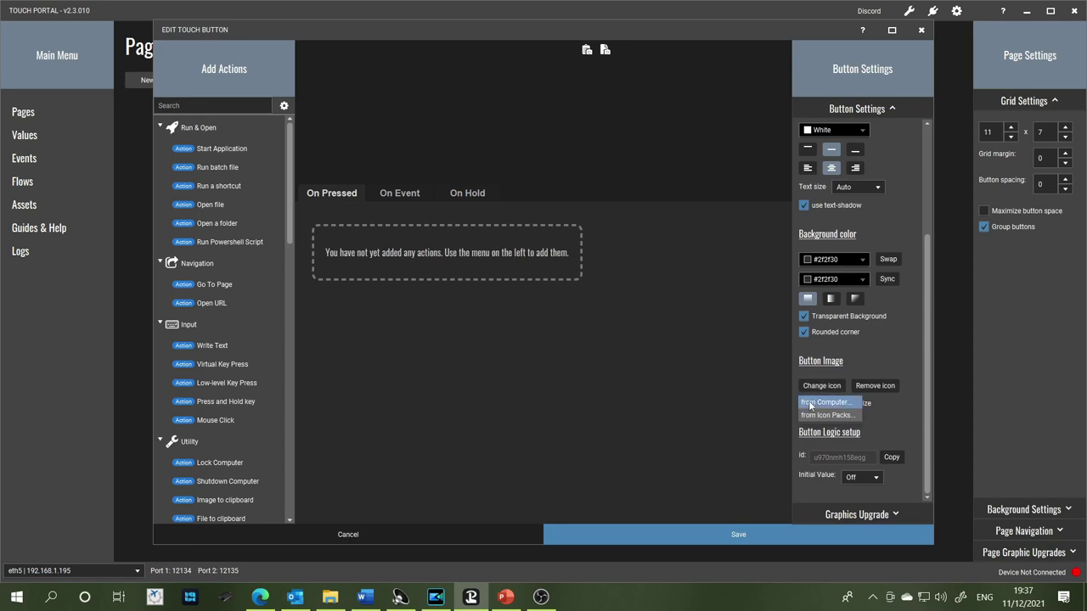
{"action": "left_click", "coordinate": [809, 404]}
{"action": "left_click", "coordinate": [674, 151]}
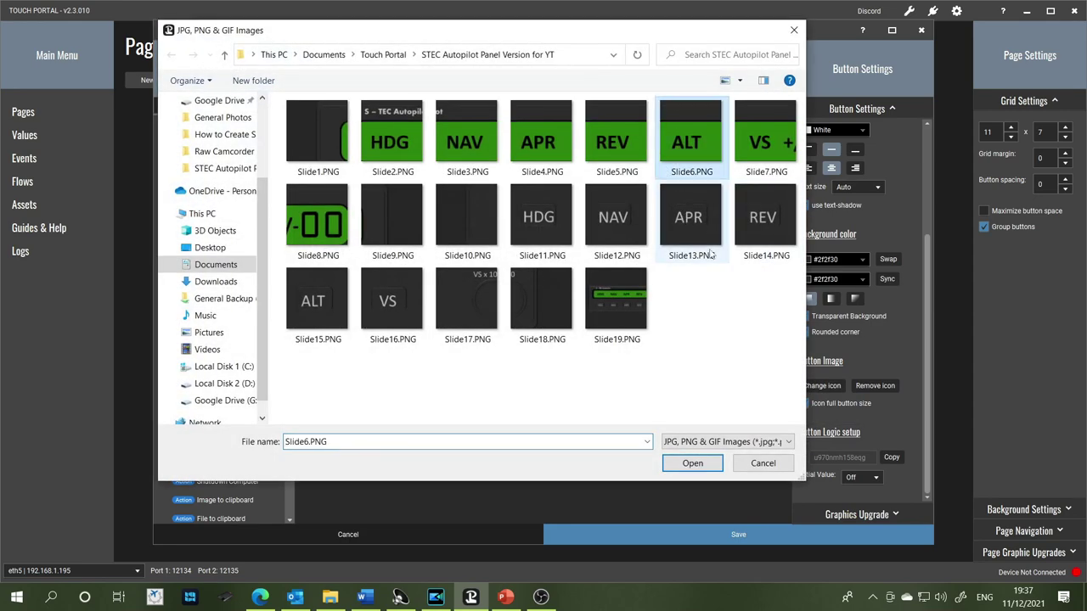
{"action": "left_click", "coordinate": [693, 463]}
{"action": "left_click", "coordinate": [725, 532]}
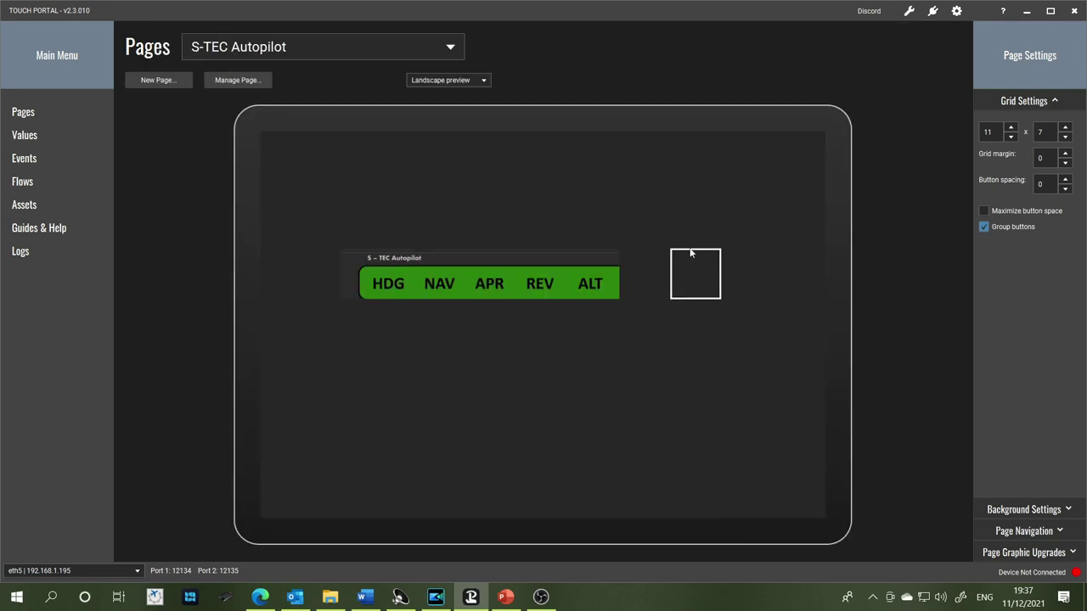
Create a button in the cell right of ALT with Slide7.PNG (VS) as its icon, and save it.
{"action": "left_click", "coordinate": [653, 268]}
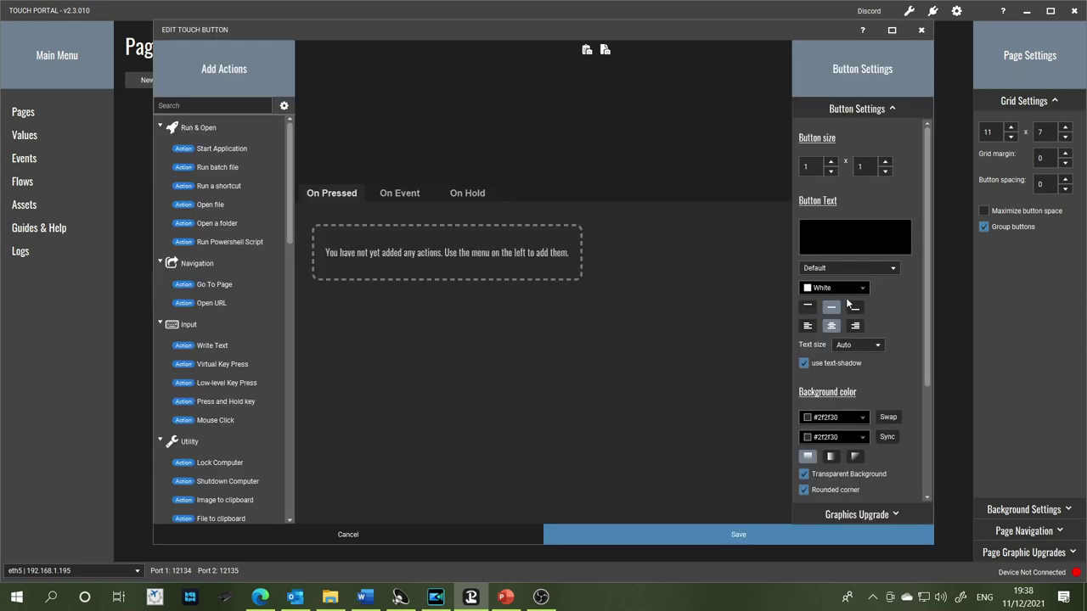
{"action": "scroll", "coordinate": [849, 315], "scroll_direction": "down", "scroll_amount": 3}
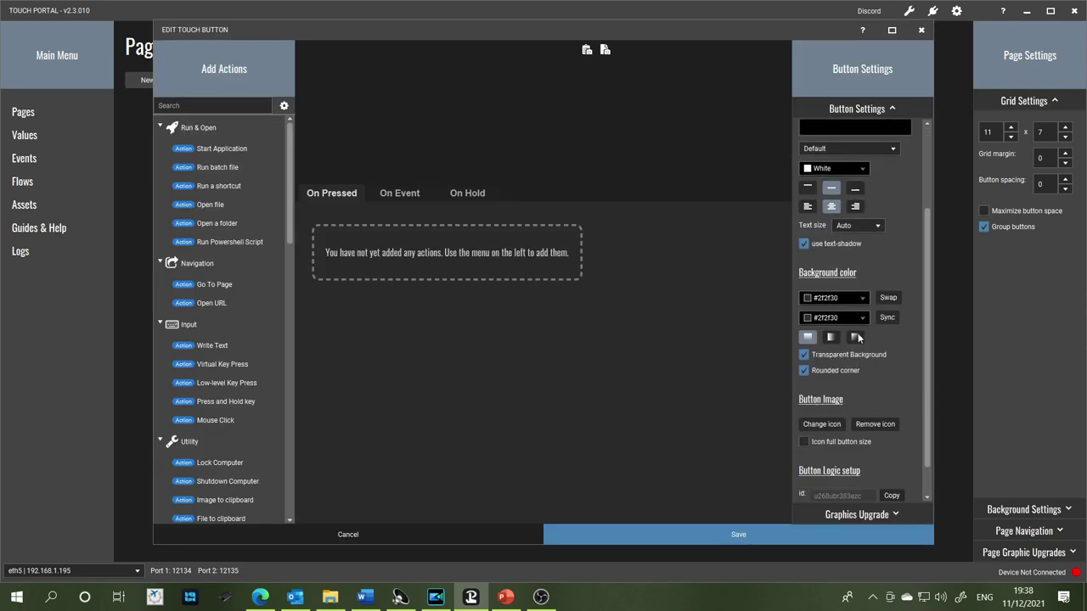
{"action": "left_click", "coordinate": [828, 426]}
{"action": "left_click", "coordinate": [825, 441]}
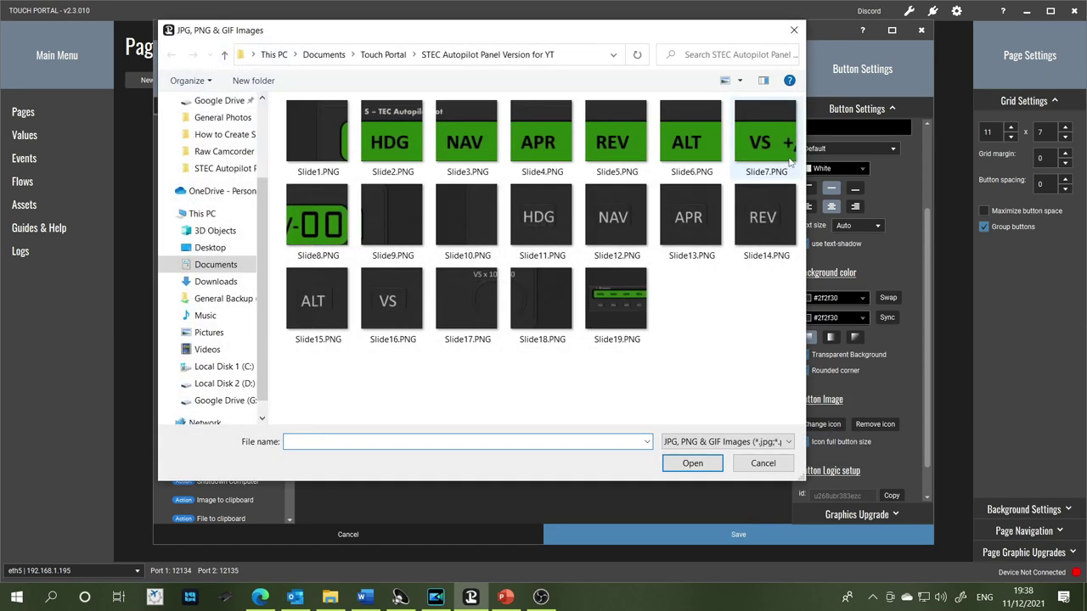
{"action": "left_click", "coordinate": [790, 161]}
{"action": "left_click", "coordinate": [715, 469]}
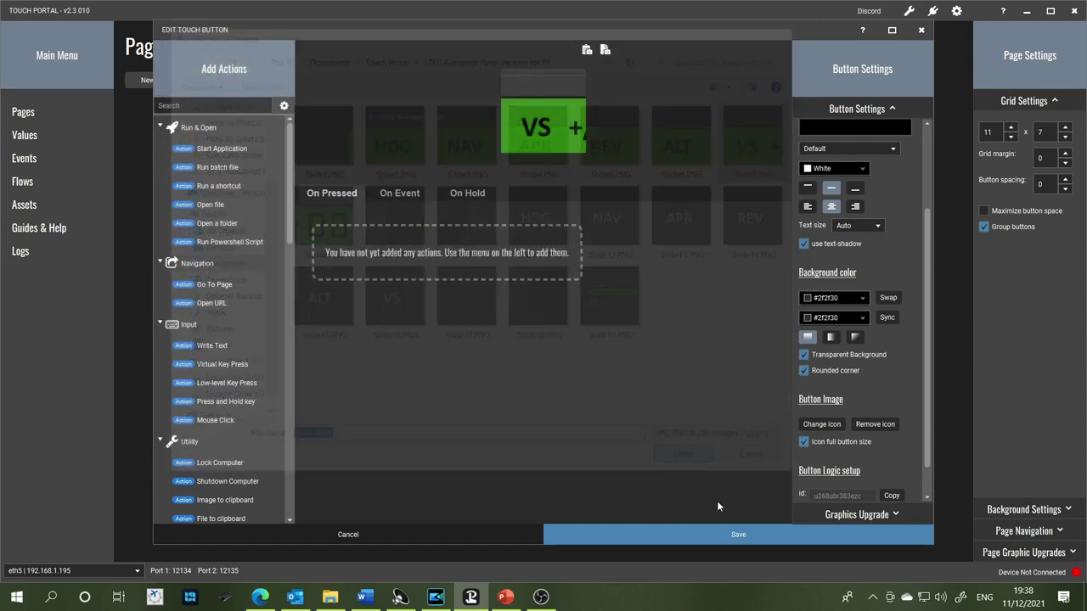
{"action": "left_click", "coordinate": [738, 534]}
Create a button in the cell right of VS with Slide8.PNG (-00) as its full-button-size icon, and save it.
{"action": "left_click", "coordinate": [689, 263]}
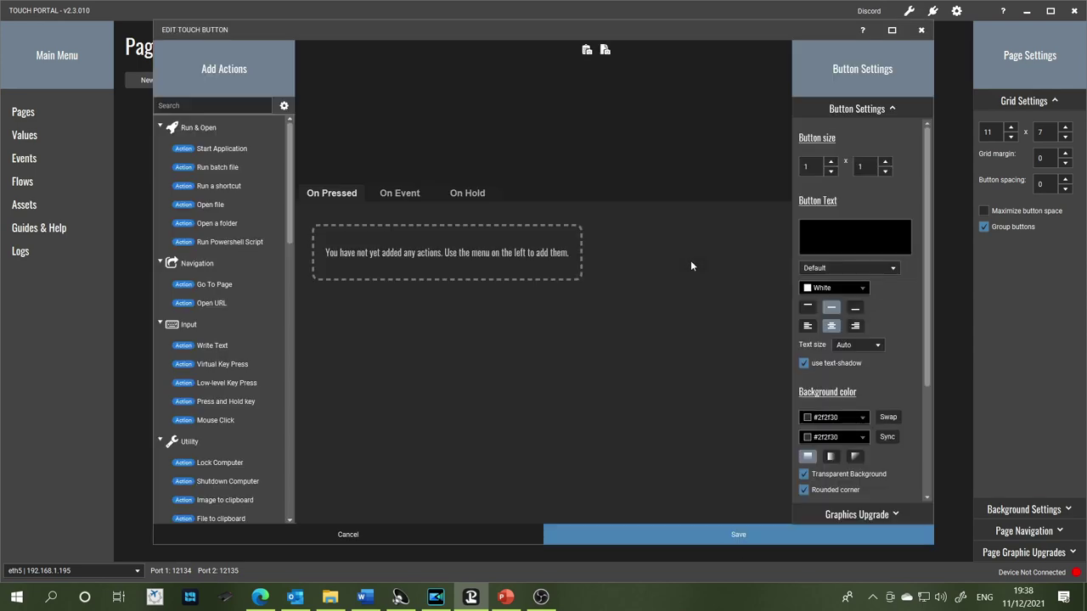
{"action": "scroll", "coordinate": [844, 383], "scroll_direction": "down", "scroll_amount": 3}
{"action": "scroll", "coordinate": [844, 383], "scroll_direction": "down", "scroll_amount": 2}
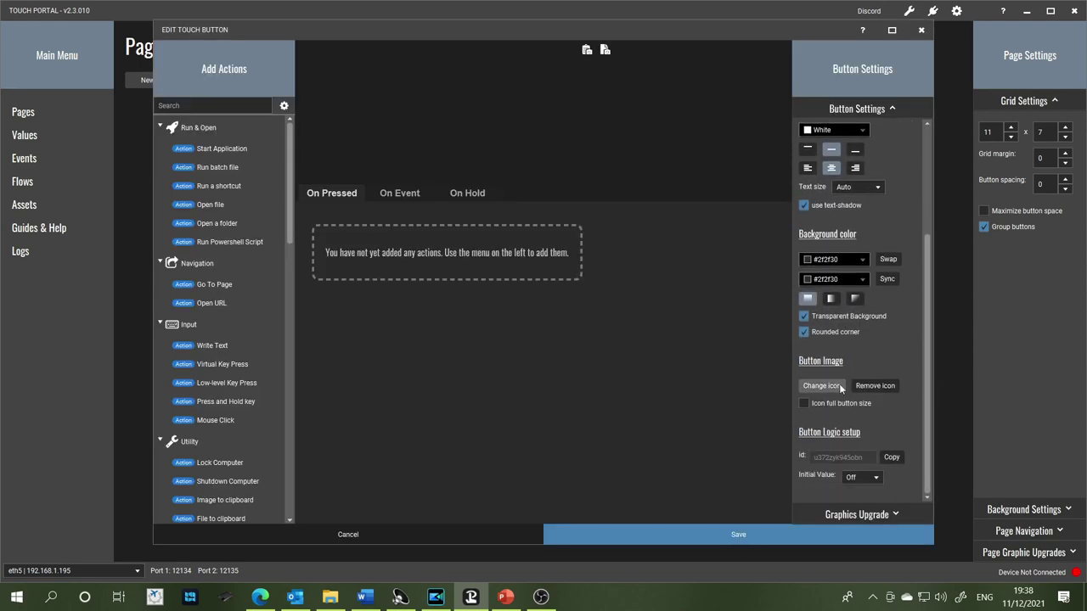
{"action": "left_click", "coordinate": [822, 386]}
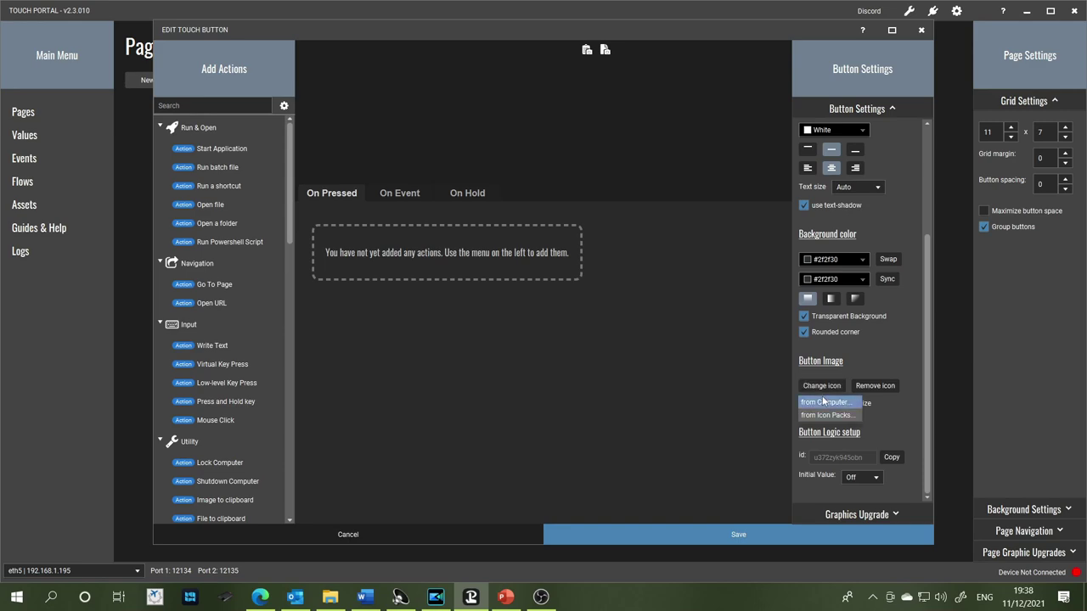
{"action": "left_click", "coordinate": [823, 401]}
{"action": "left_click", "coordinate": [316, 219]}
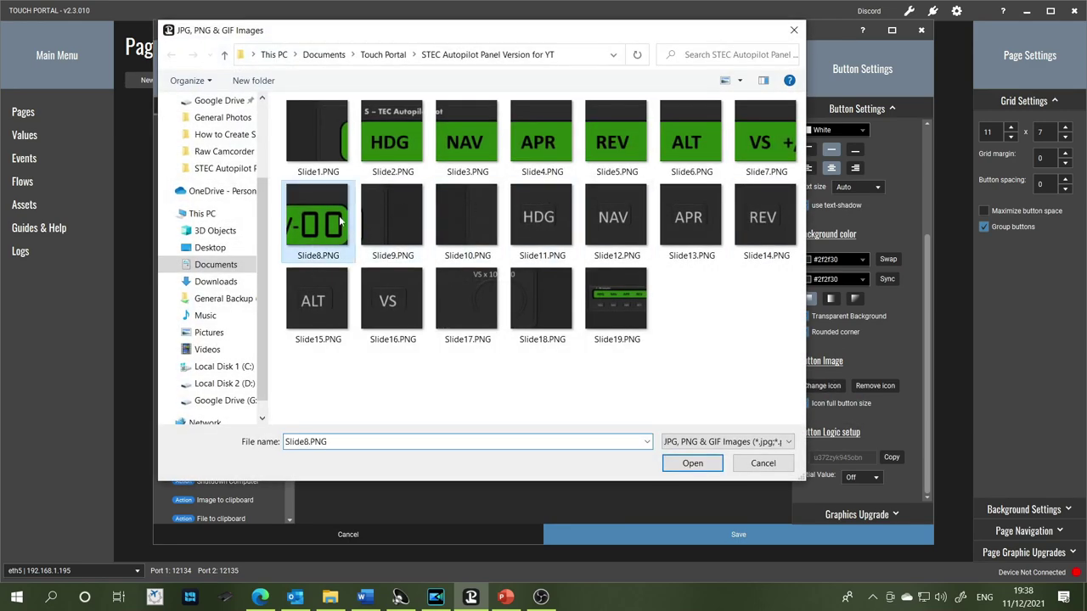
{"action": "left_click", "coordinate": [691, 464]}
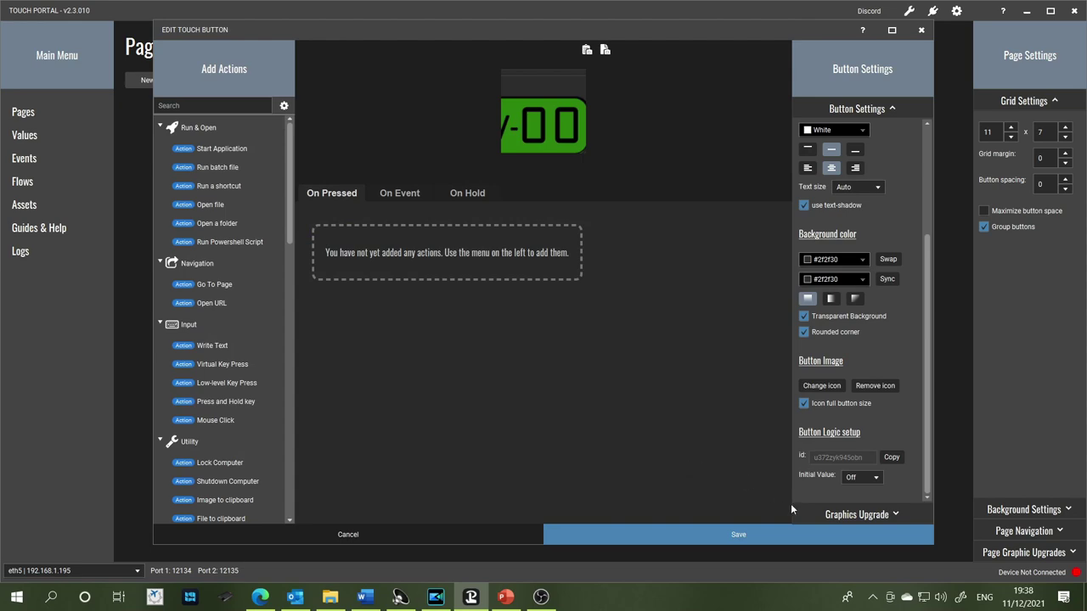
{"action": "left_click", "coordinate": [790, 531]}
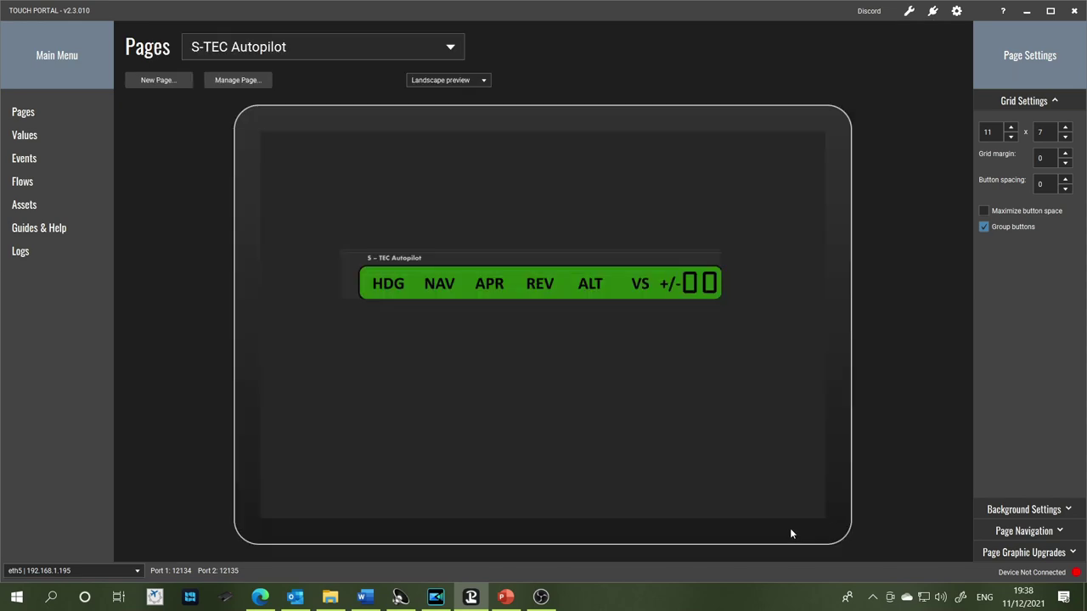
Create a button in the cell right of the 00 digits with Slide9.PNG as its full-button-size icon, and save it.
{"action": "double_click", "coordinate": [740, 285]}
{"action": "scroll", "coordinate": [857, 306], "scroll_direction": "down", "scroll_amount": 5}
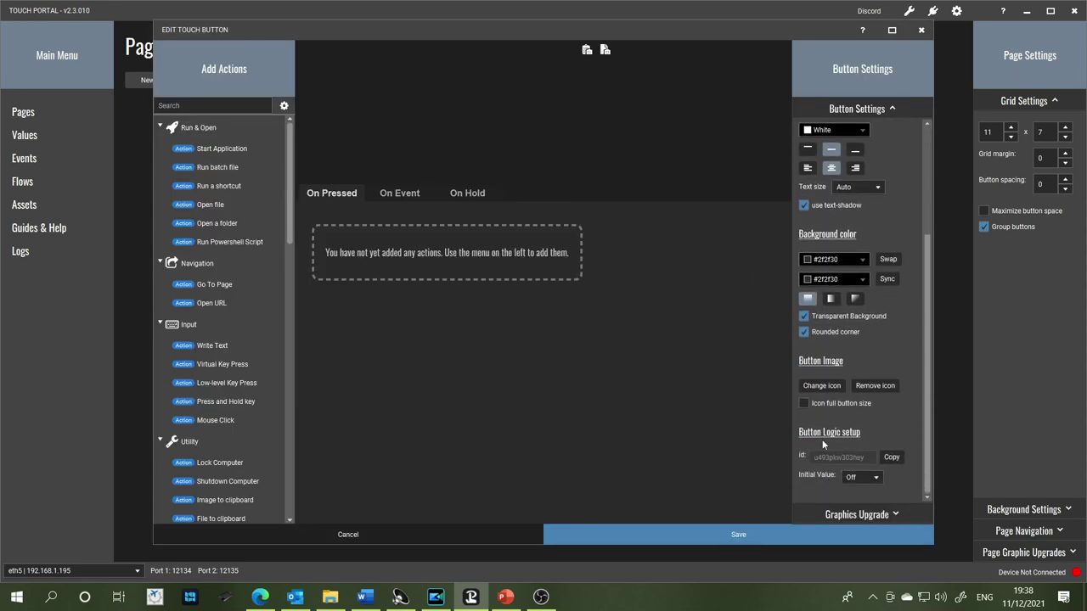
{"action": "left_click", "coordinate": [822, 385]}
{"action": "left_click", "coordinate": [828, 403]}
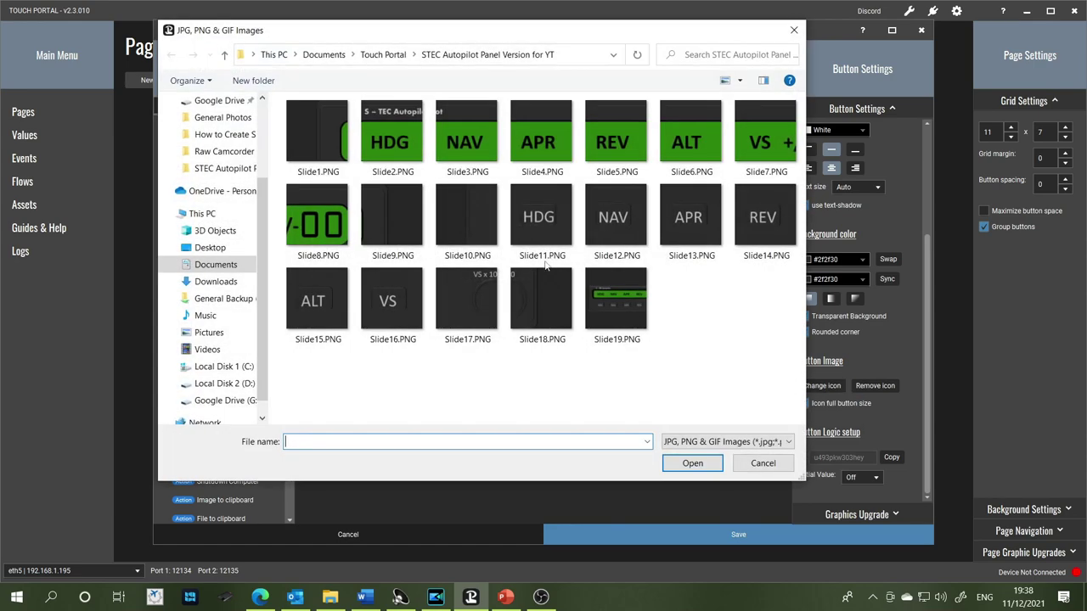
{"action": "left_click", "coordinate": [399, 208]}
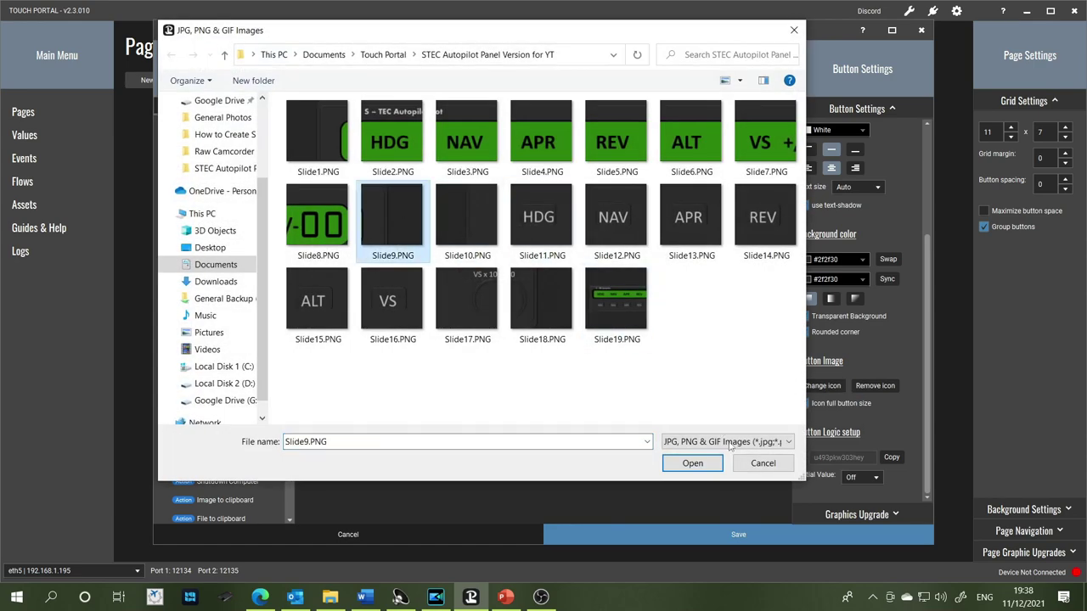
{"action": "left_click", "coordinate": [712, 469]}
{"action": "left_click", "coordinate": [740, 533]}
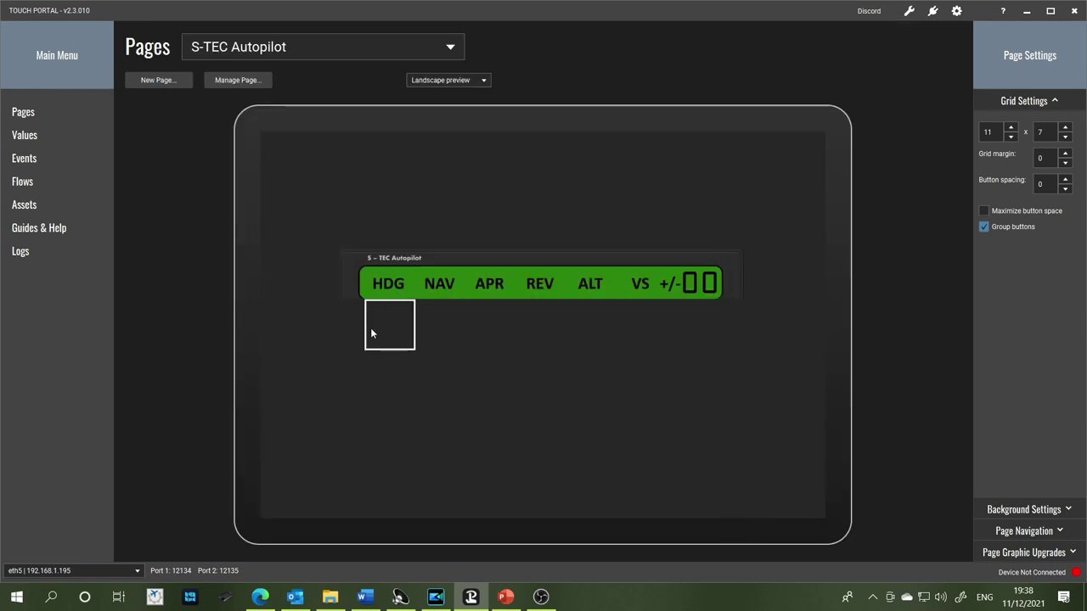
Create a button directly below the first row's leftmost button with Slide10.PNG as its full-button-size icon, and save it.
{"action": "left_click", "coordinate": [359, 331]}
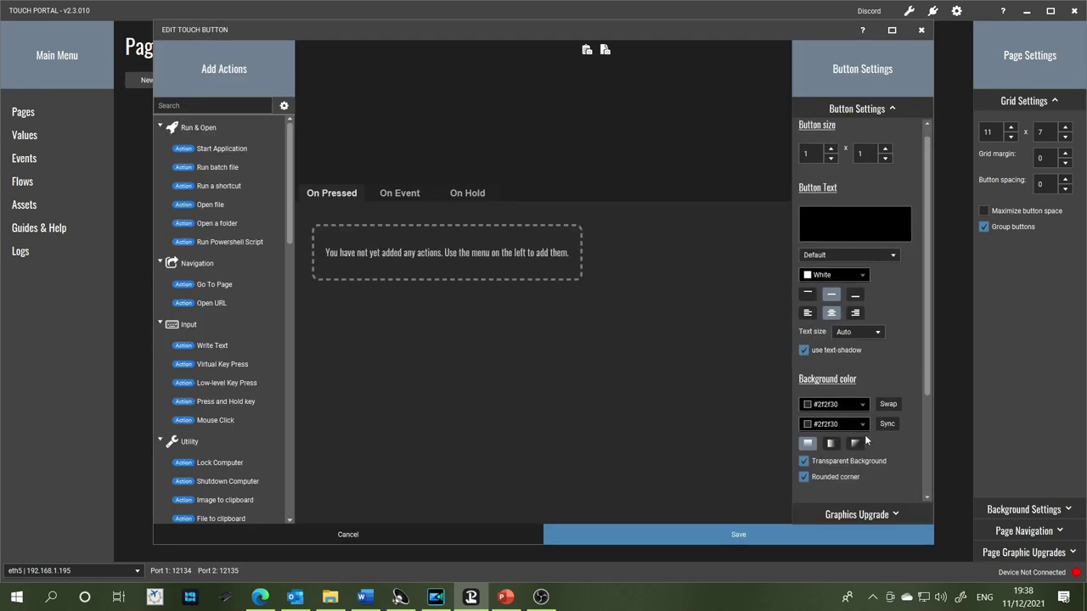
{"action": "scroll", "coordinate": [864, 434], "scroll_direction": "down", "scroll_amount": 5}
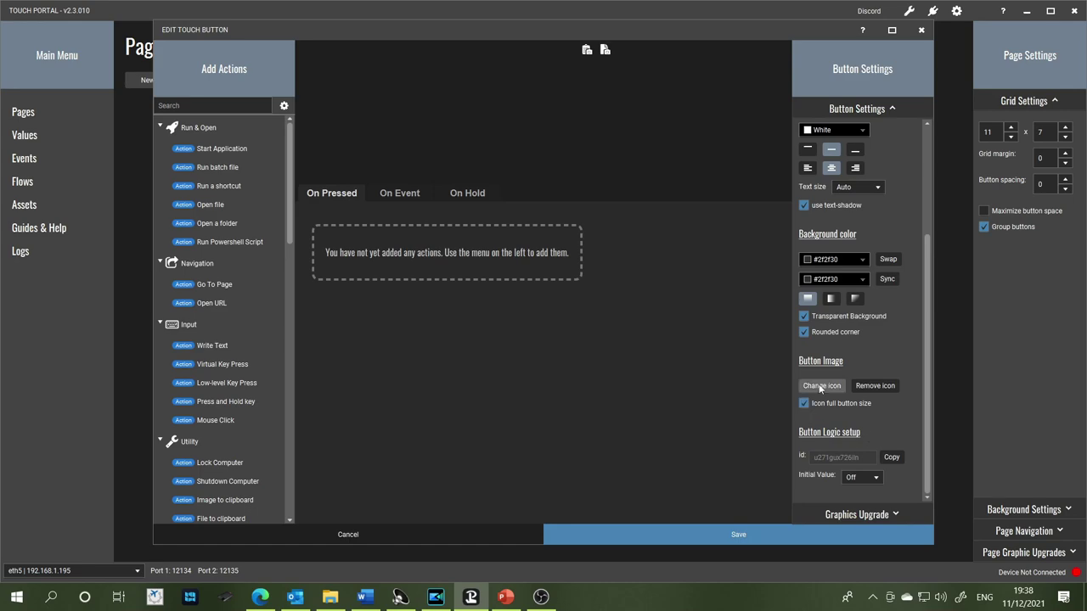
{"action": "left_click", "coordinate": [822, 386]}
{"action": "left_click", "coordinate": [820, 402]}
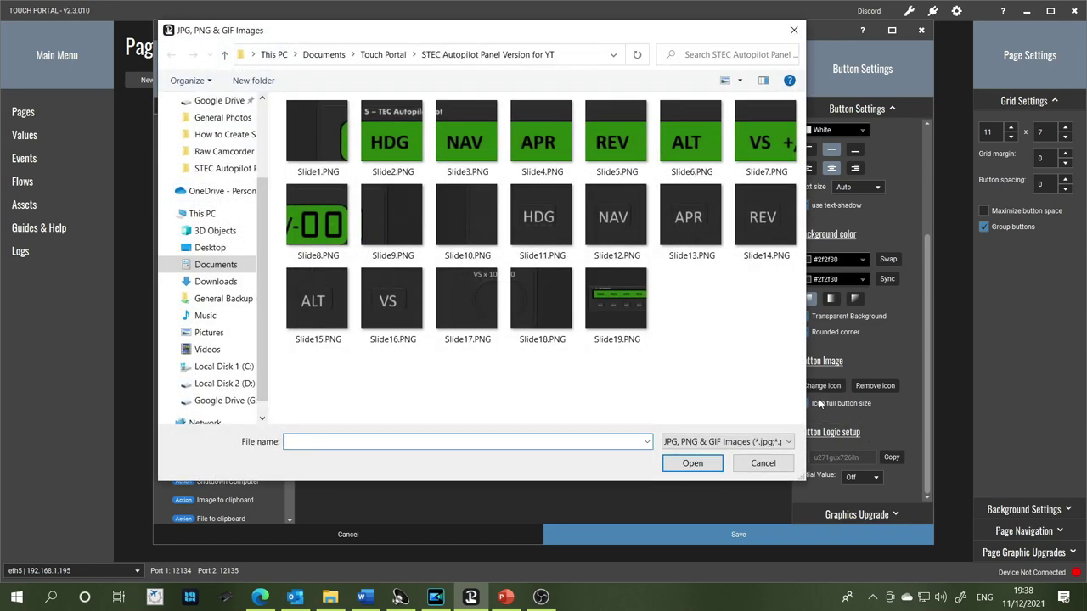
{"action": "left_click", "coordinate": [452, 206]}
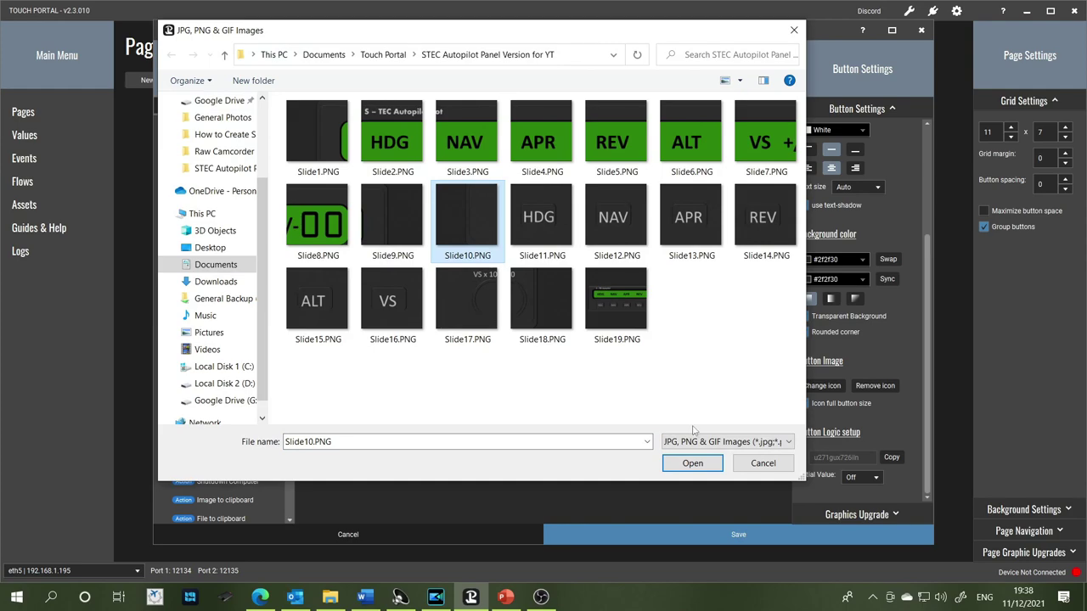
{"action": "left_click", "coordinate": [692, 464]}
{"action": "left_click", "coordinate": [811, 534]}
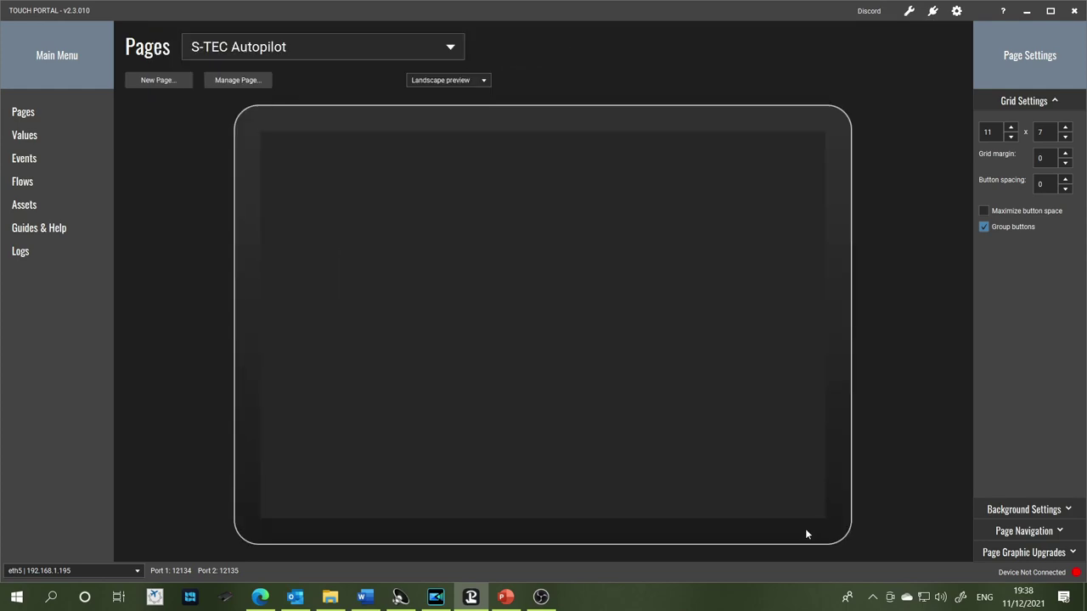
Create a button in the cell below the green HDG with Slide11.PNG (HDG) as its full-button-size icon, and save it.
{"action": "left_click", "coordinate": [400, 320]}
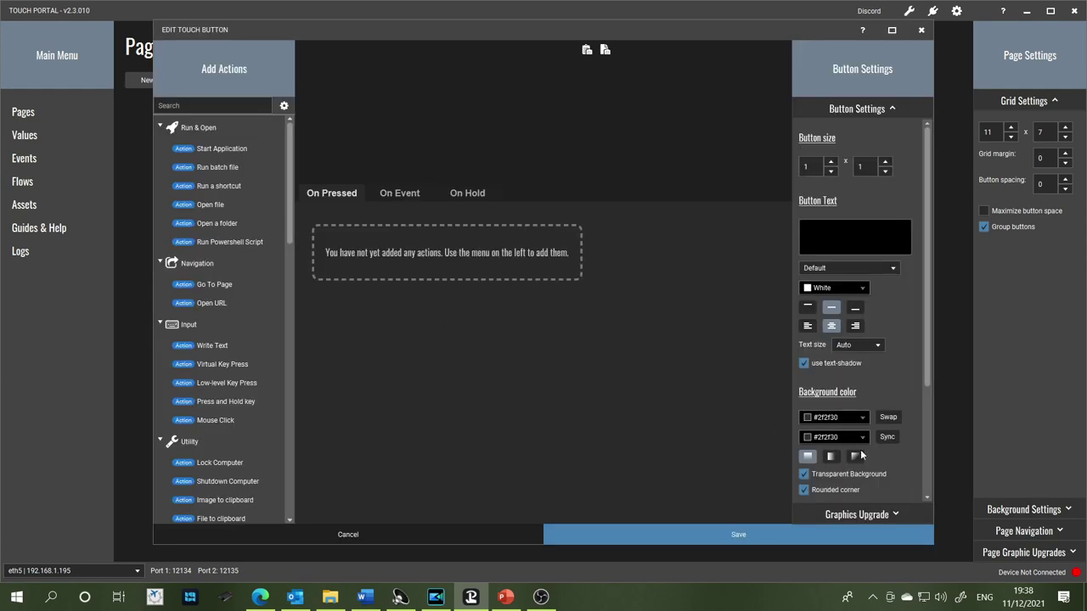
{"action": "scroll", "coordinate": [866, 450], "scroll_direction": "down", "scroll_amount": 4}
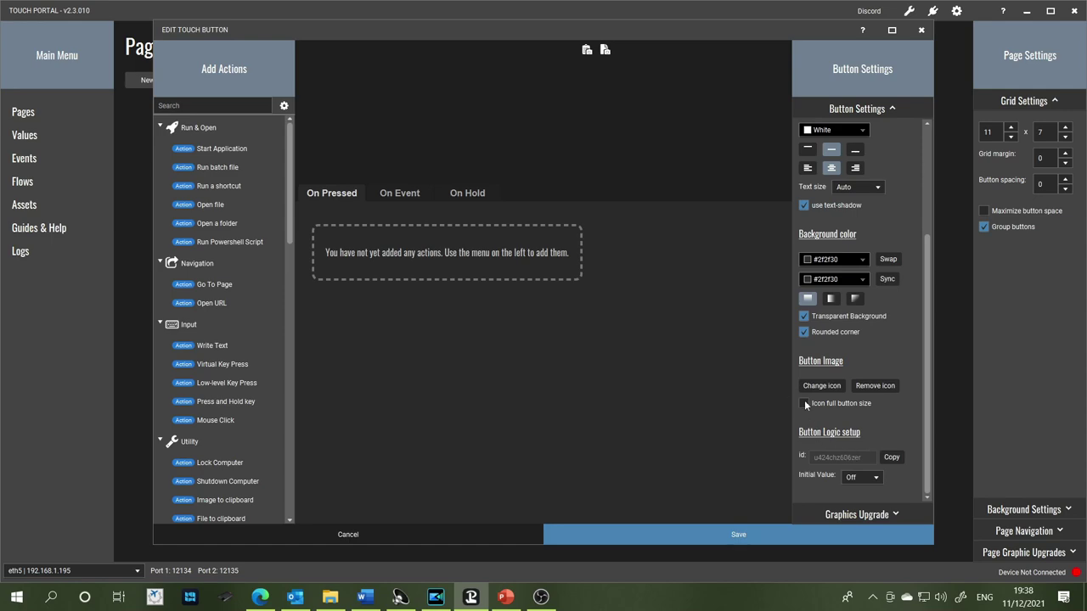
{"action": "left_click", "coordinate": [820, 387]}
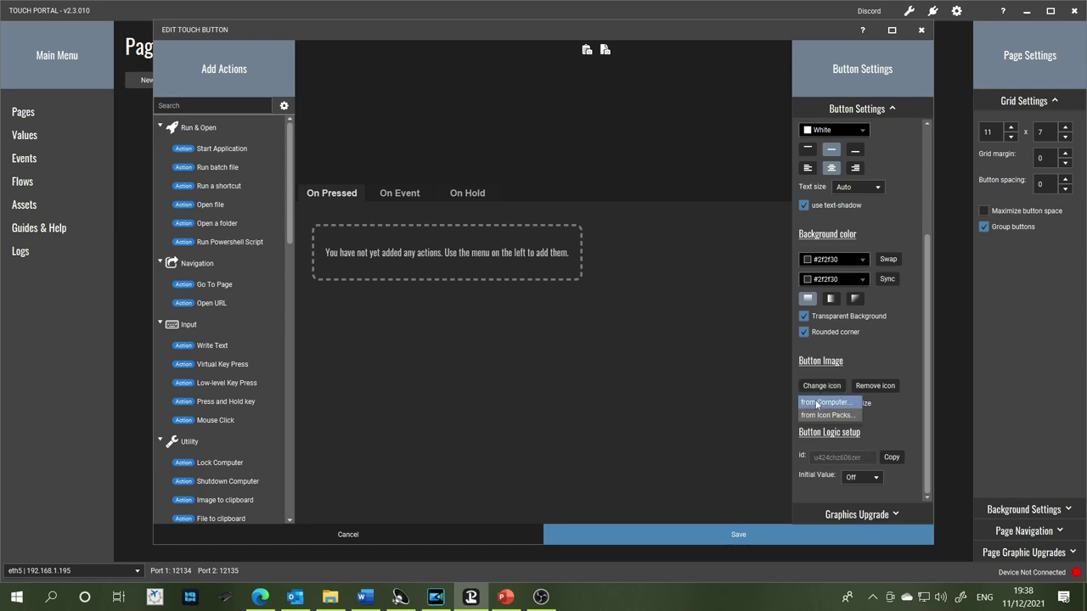
{"action": "left_click", "coordinate": [817, 402]}
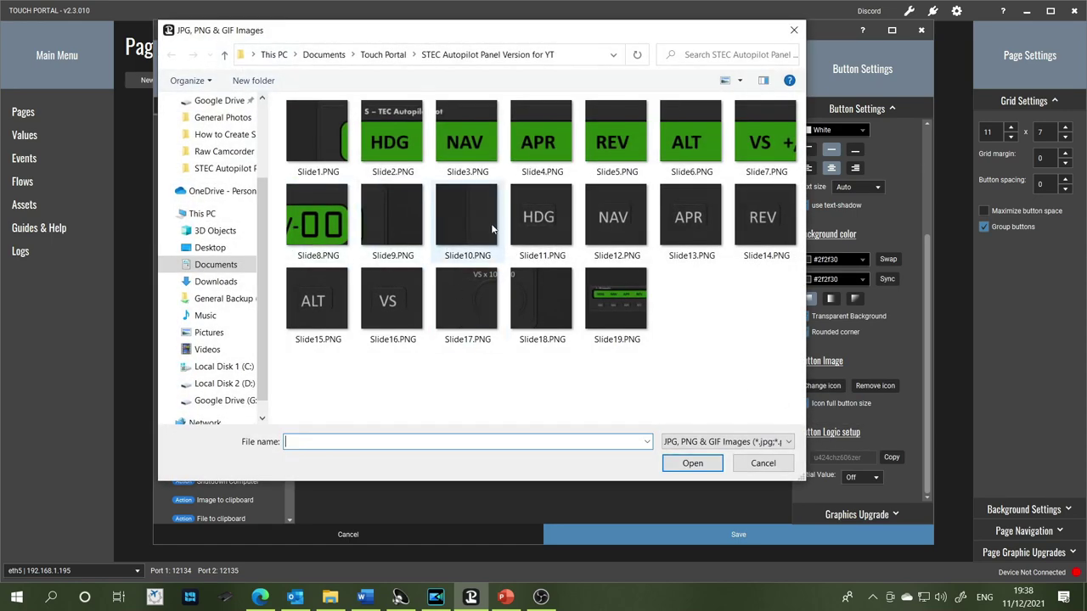
{"action": "left_click", "coordinate": [533, 222]}
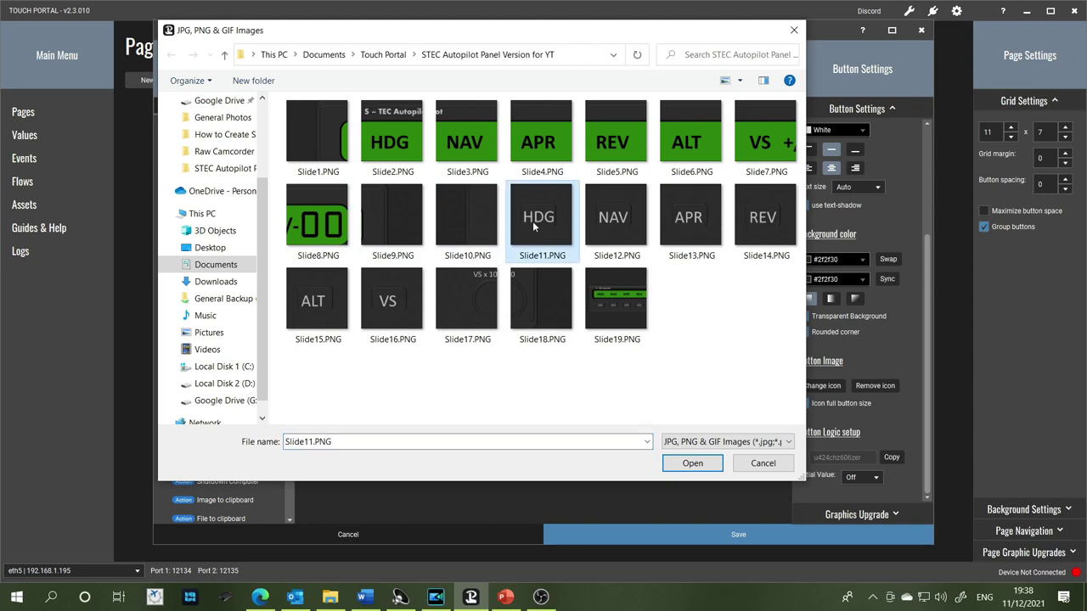
{"action": "left_click", "coordinate": [691, 463]}
{"action": "left_click", "coordinate": [782, 533]}
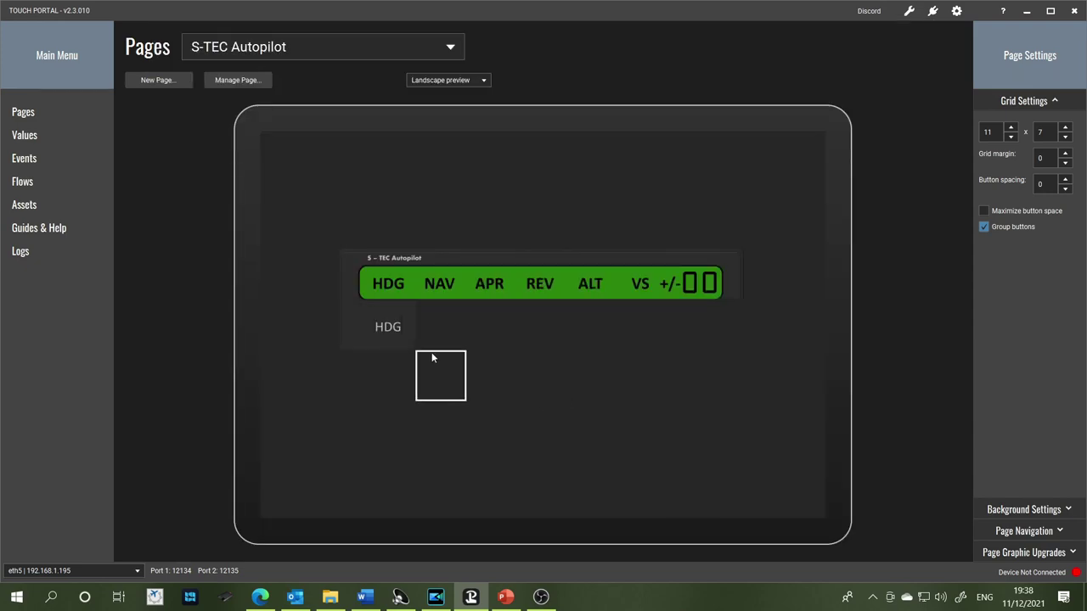
Create a button in the cell below the green NAV with Slide12.PNG (NAV) as its full-button-size icon, and save it.
{"action": "left_click", "coordinate": [437, 319]}
{"action": "scroll", "coordinate": [891, 379], "scroll_direction": "down", "scroll_amount": 3}
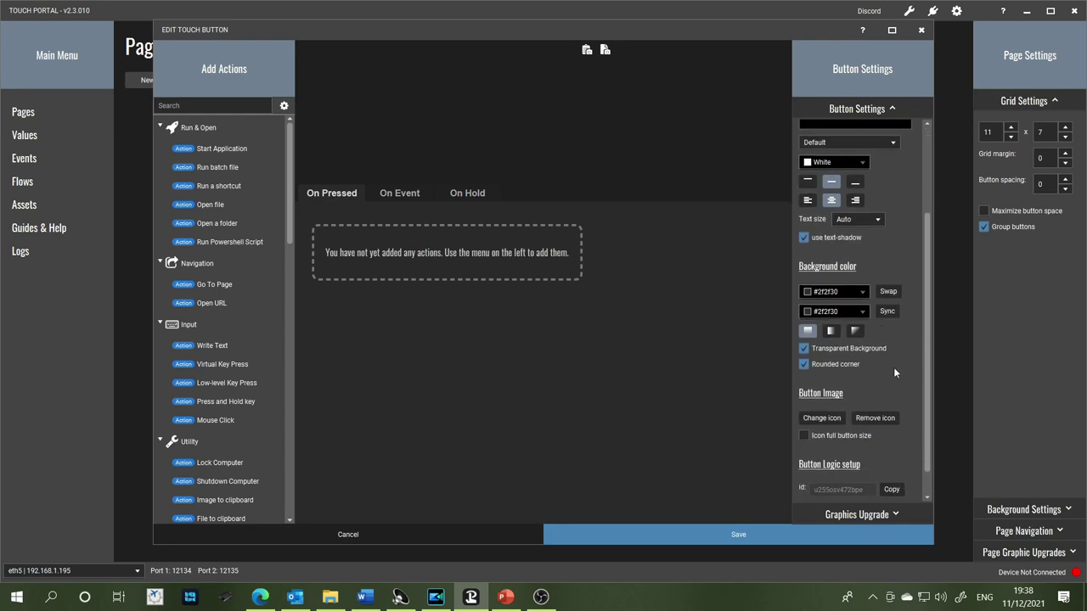
{"action": "left_click", "coordinate": [819, 387]}
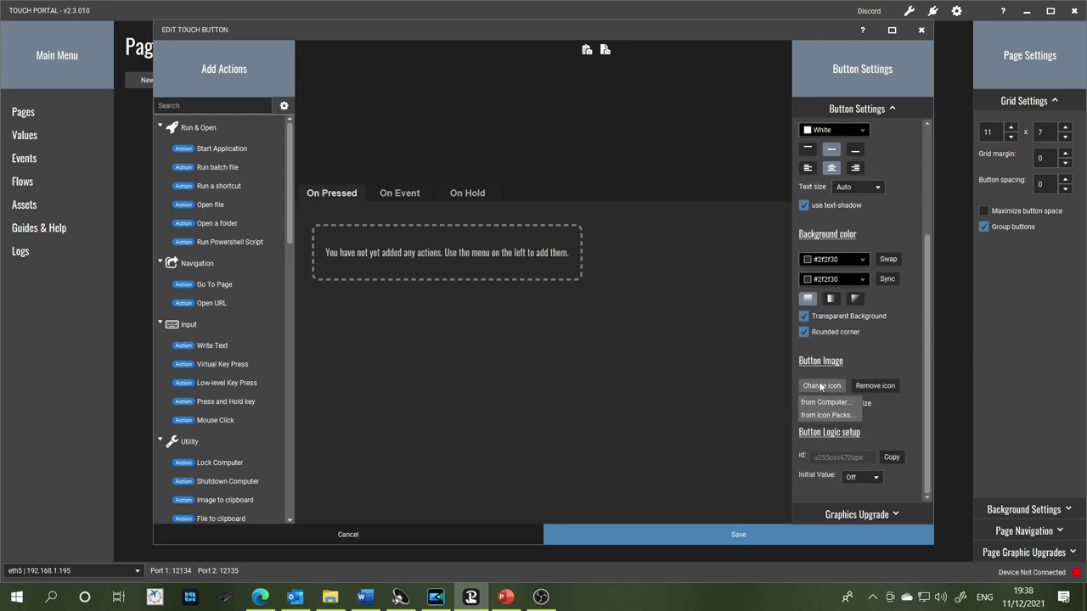
{"action": "left_click", "coordinate": [818, 405]}
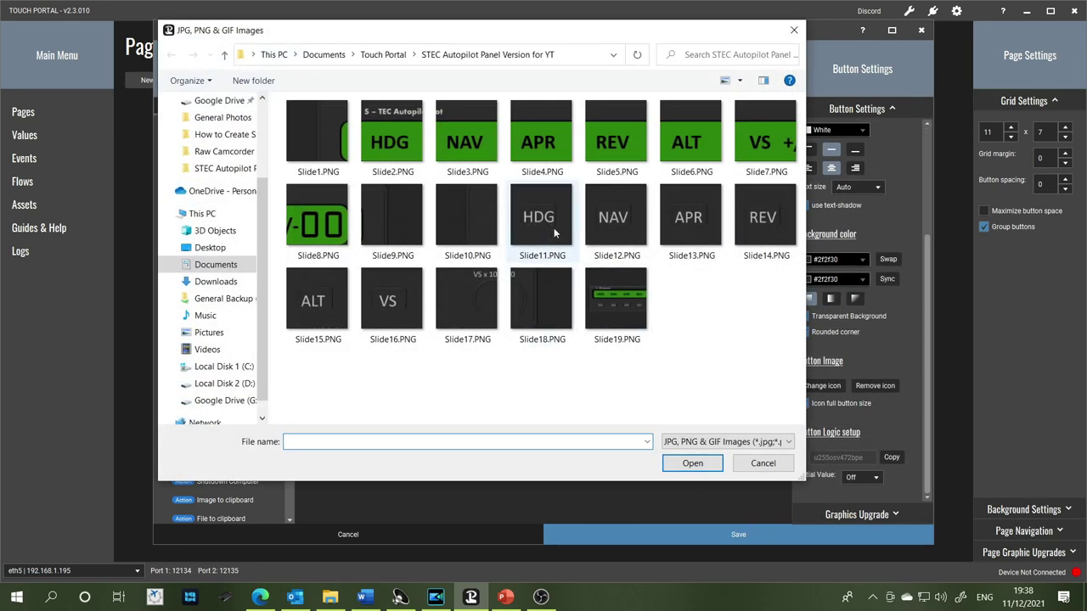
{"action": "left_click", "coordinate": [615, 219]}
{"action": "left_click", "coordinate": [693, 463]}
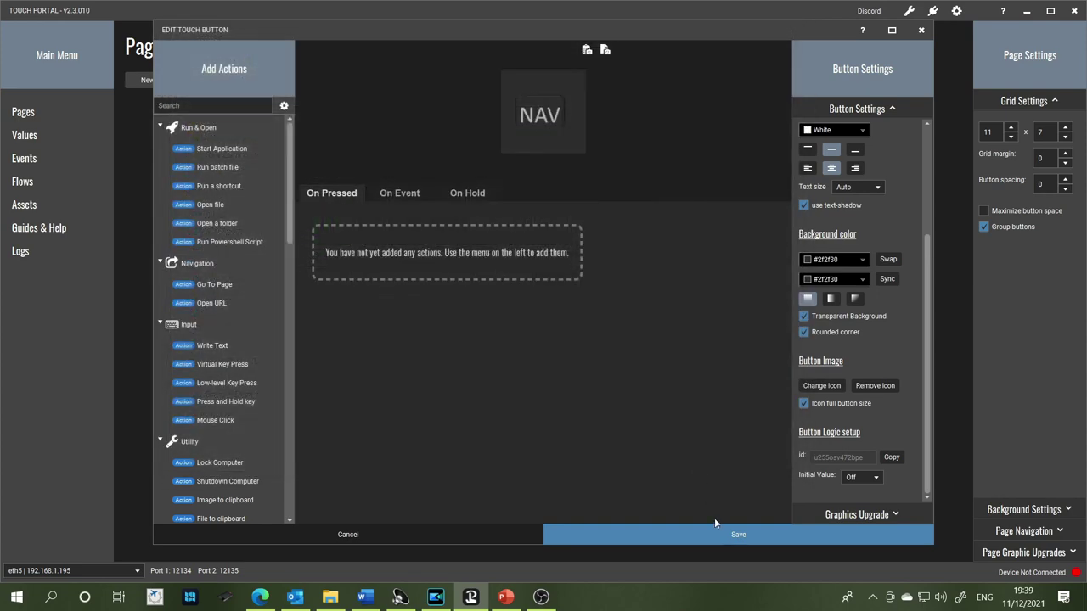
{"action": "left_click", "coordinate": [719, 528]}
Create a button in the cell below the green APR with Slide13.PNG (APR) as its full-button-size icon, and save it.
{"action": "left_click", "coordinate": [480, 315]}
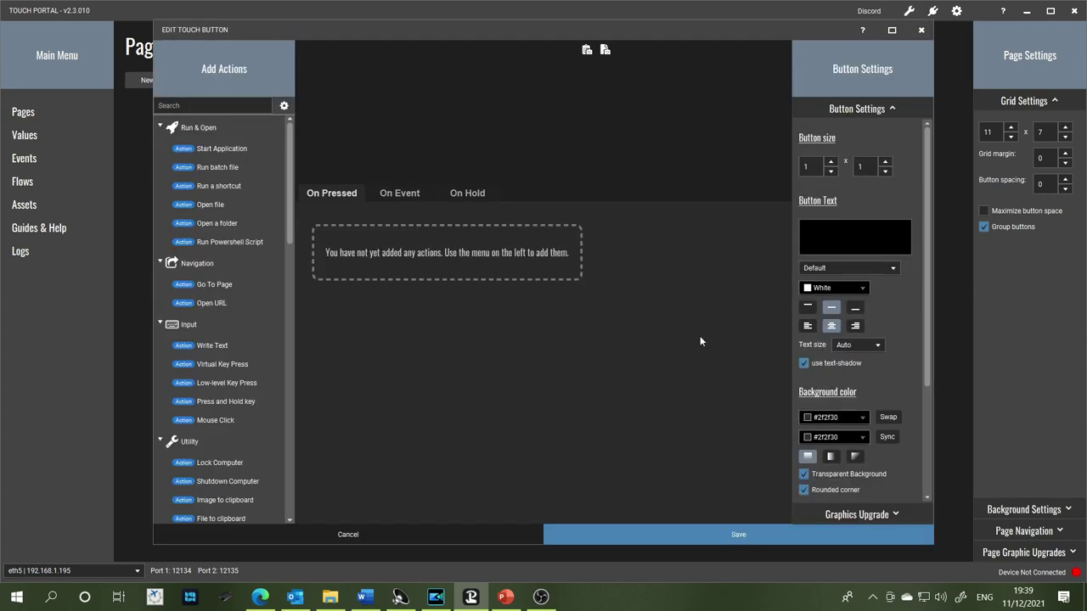
{"action": "scroll", "coordinate": [823, 379], "scroll_direction": "down", "scroll_amount": 3}
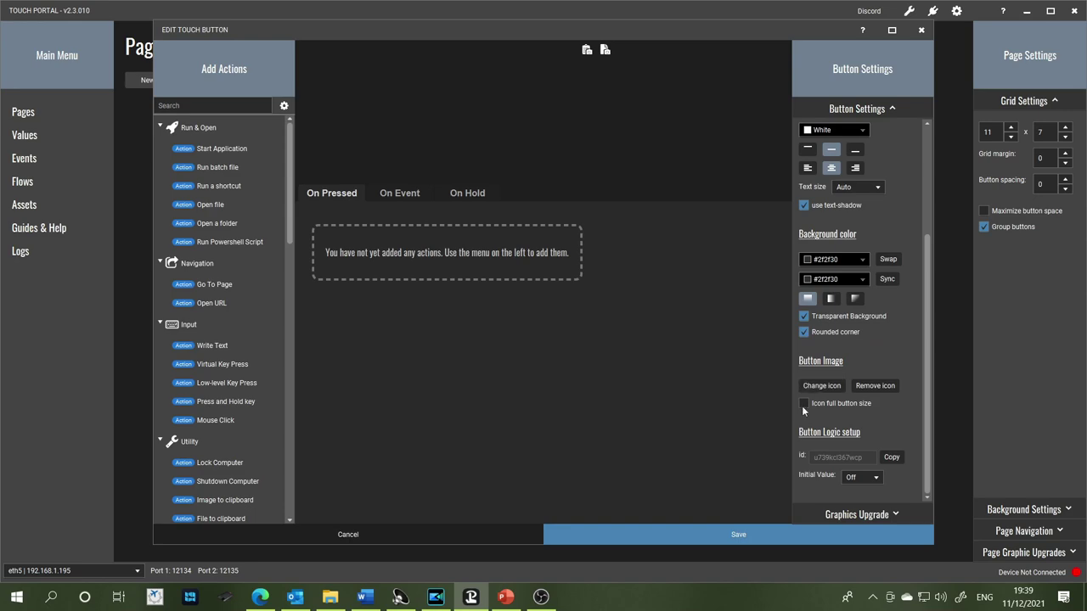
{"action": "left_click", "coordinate": [821, 385]}
{"action": "left_click", "coordinate": [818, 400]}
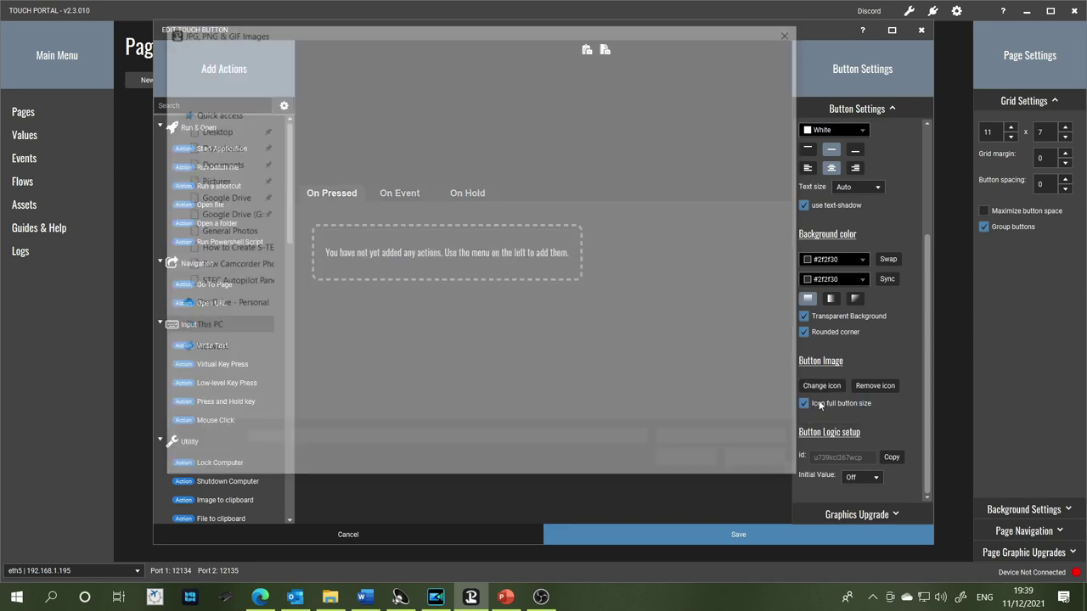
{"action": "left_click", "coordinate": [713, 204]}
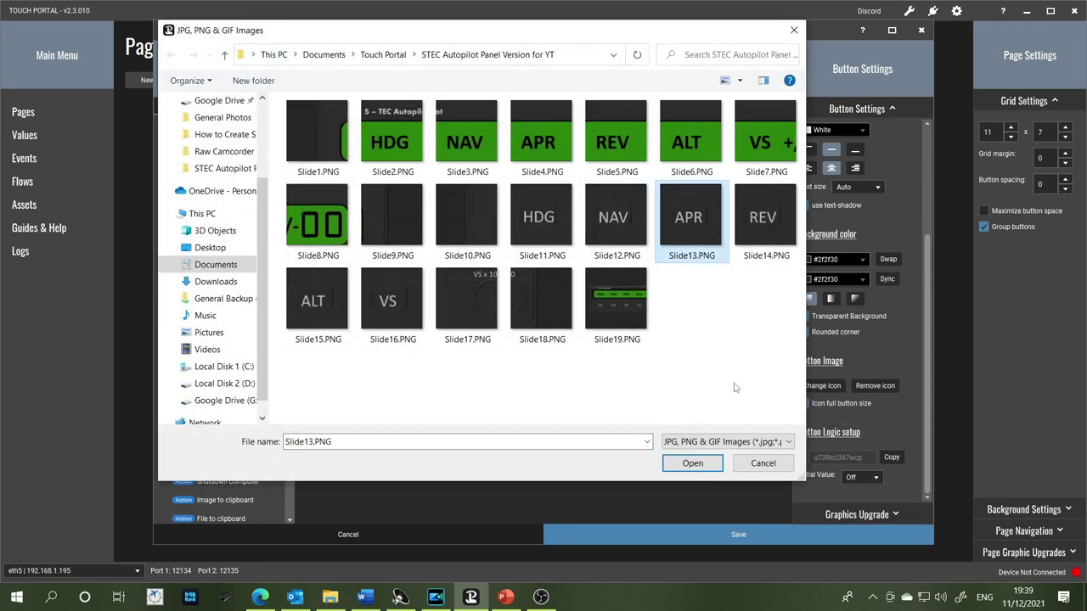
{"action": "left_click", "coordinate": [710, 465]}
{"action": "left_click", "coordinate": [736, 528]}
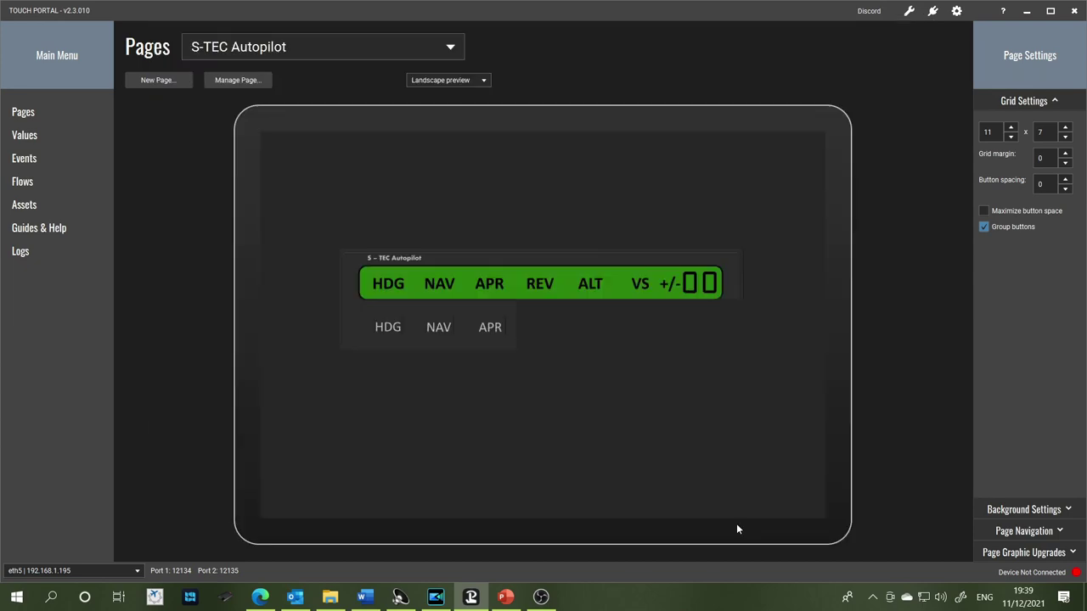
Create a button in the cell below the green REV with Slide14.PNG (REV) as its full-button-size icon, and save it.
{"action": "left_click", "coordinate": [554, 322]}
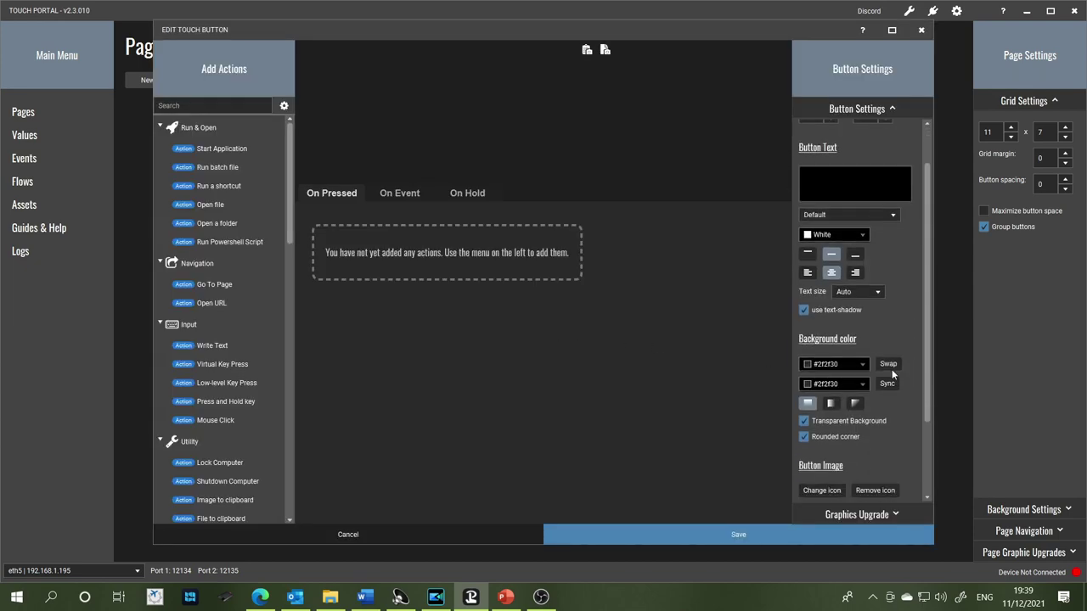
{"action": "scroll", "coordinate": [891, 369], "scroll_direction": "down", "scroll_amount": 3}
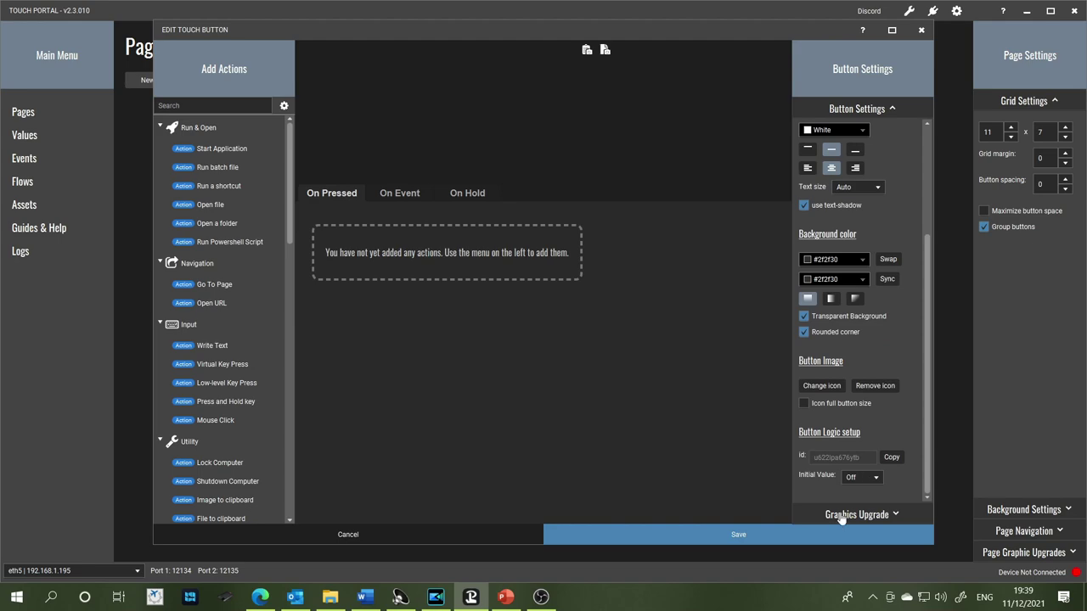
{"action": "left_click", "coordinate": [804, 403]}
{"action": "left_click", "coordinate": [815, 387]}
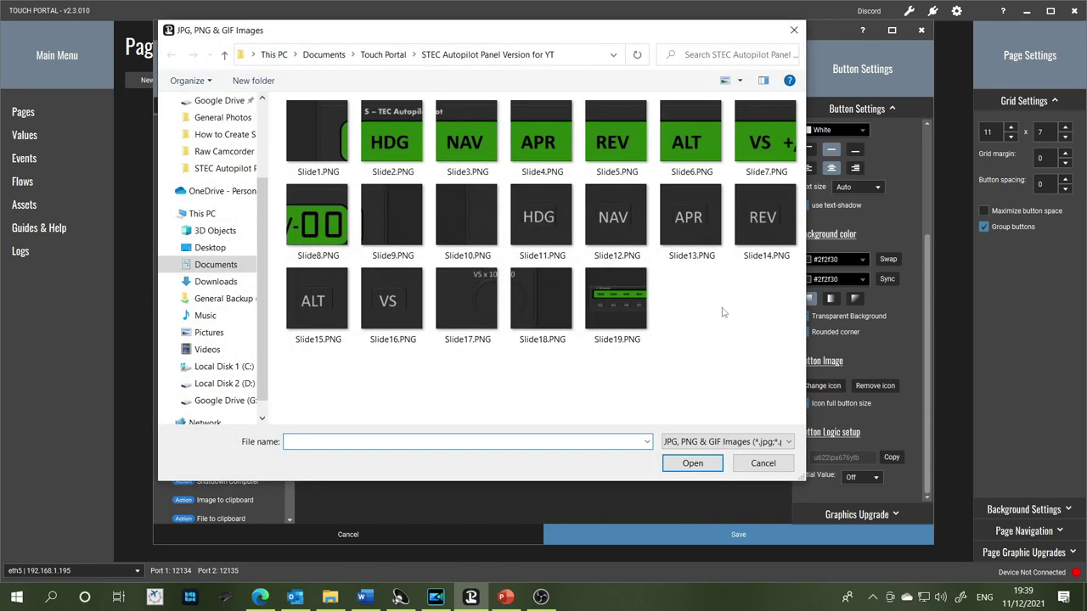
{"action": "left_click", "coordinate": [758, 217]}
{"action": "left_click", "coordinate": [689, 465]}
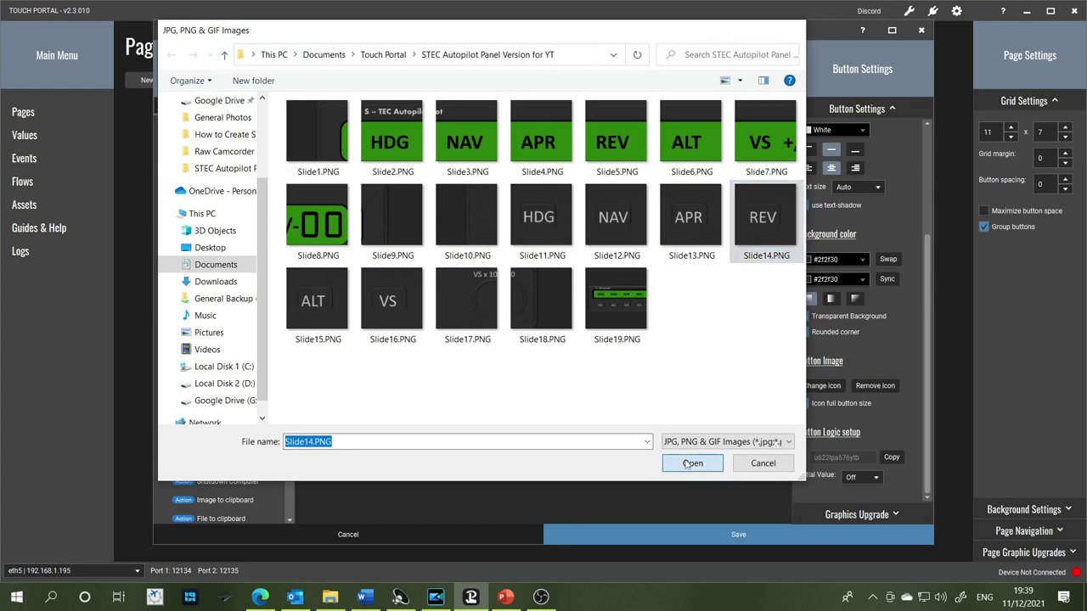
{"action": "left_click", "coordinate": [706, 531]}
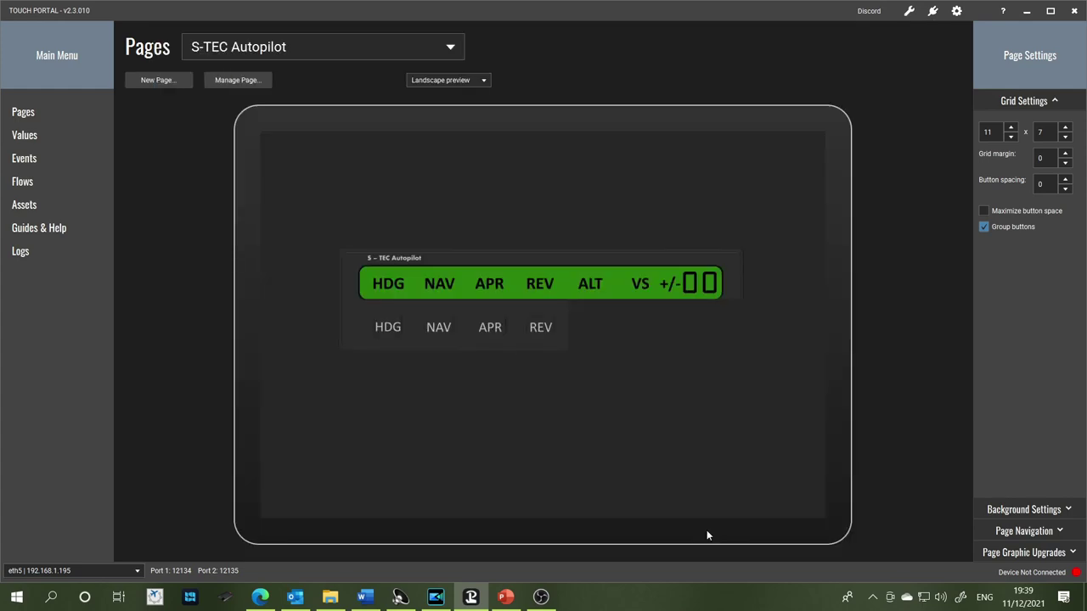
Create a button in the cell below the green ALT with Slide15.PNG (ALT) as its full-button-size icon, and save it.
{"action": "left_click", "coordinate": [592, 318]}
{"action": "scroll", "coordinate": [833, 343], "scroll_direction": "down", "scroll_amount": 4}
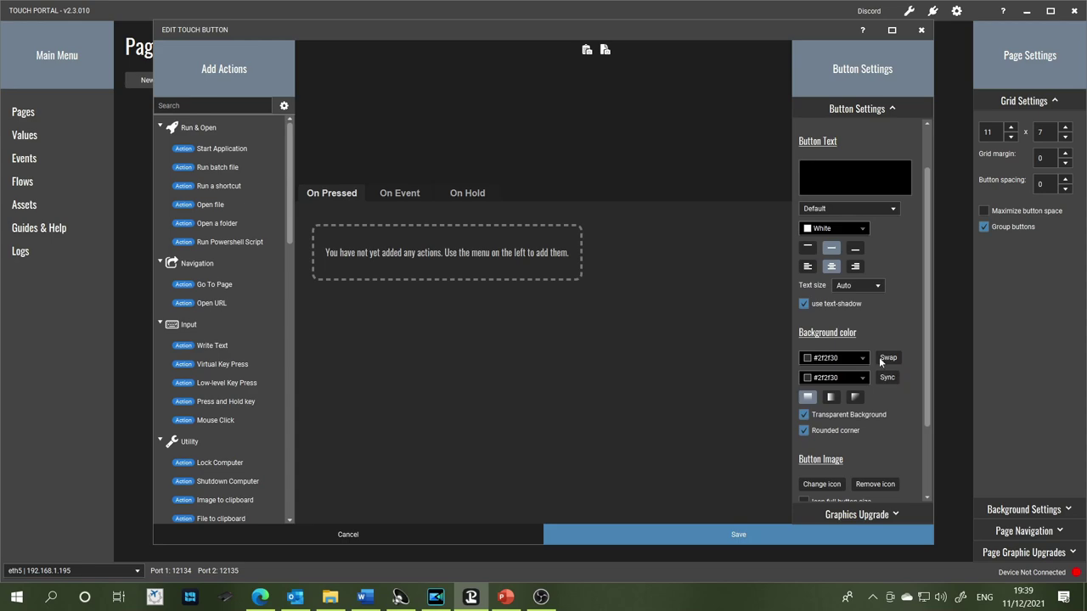
{"action": "left_click", "coordinate": [804, 403]}
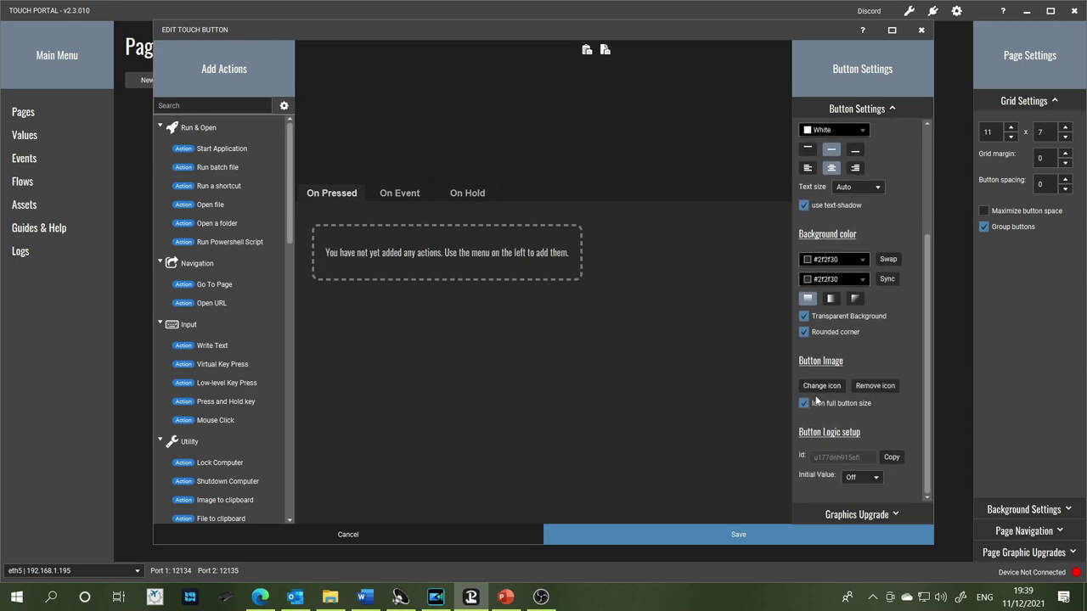
{"action": "left_click", "coordinate": [822, 387]}
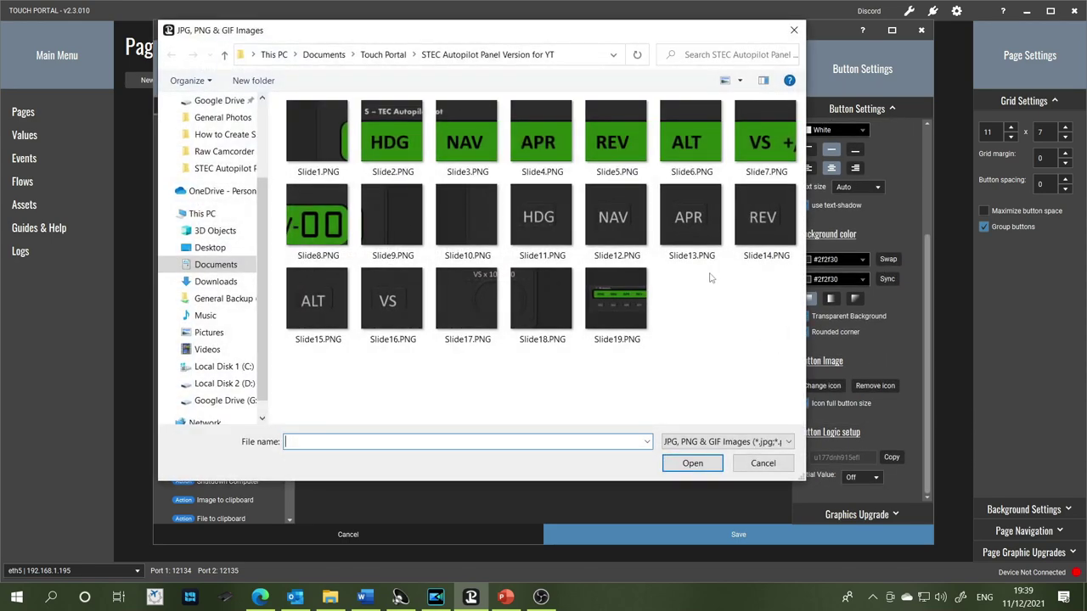
{"action": "left_click", "coordinate": [310, 295]}
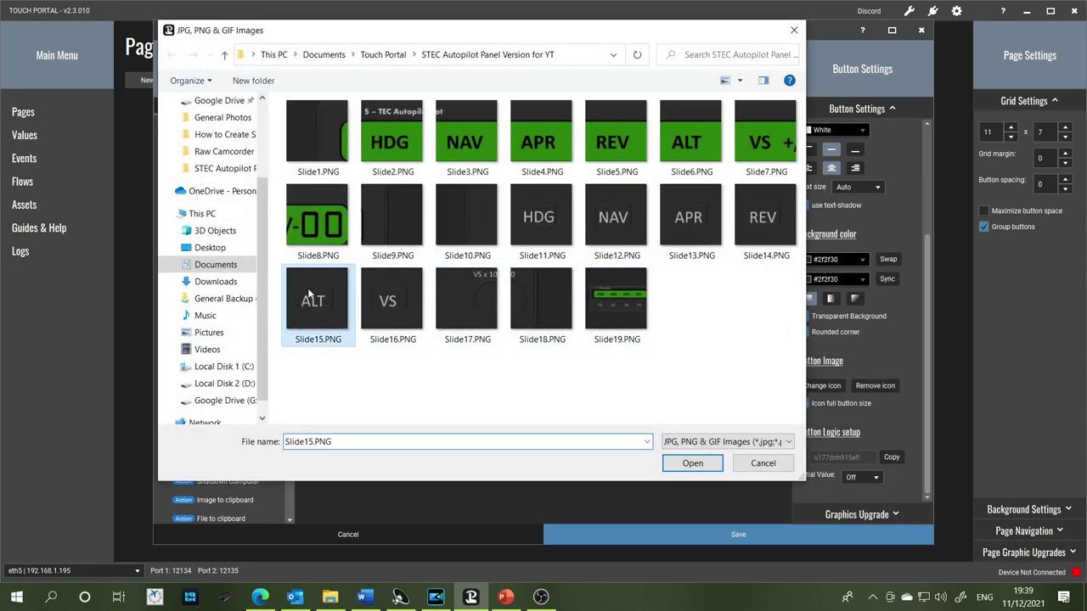
{"action": "left_click", "coordinate": [713, 465]}
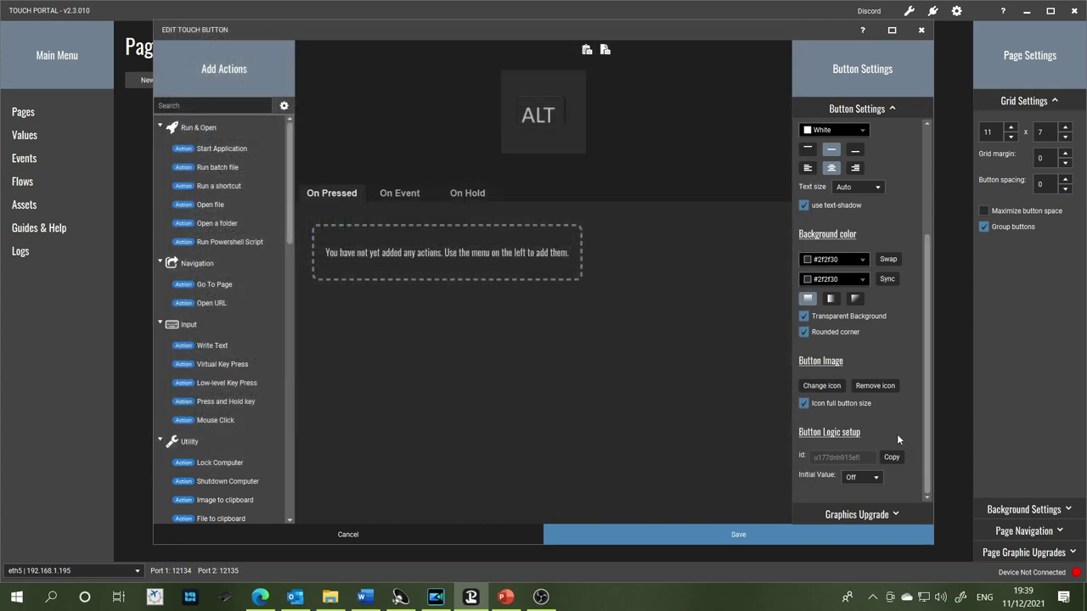
{"action": "left_click", "coordinate": [786, 529]}
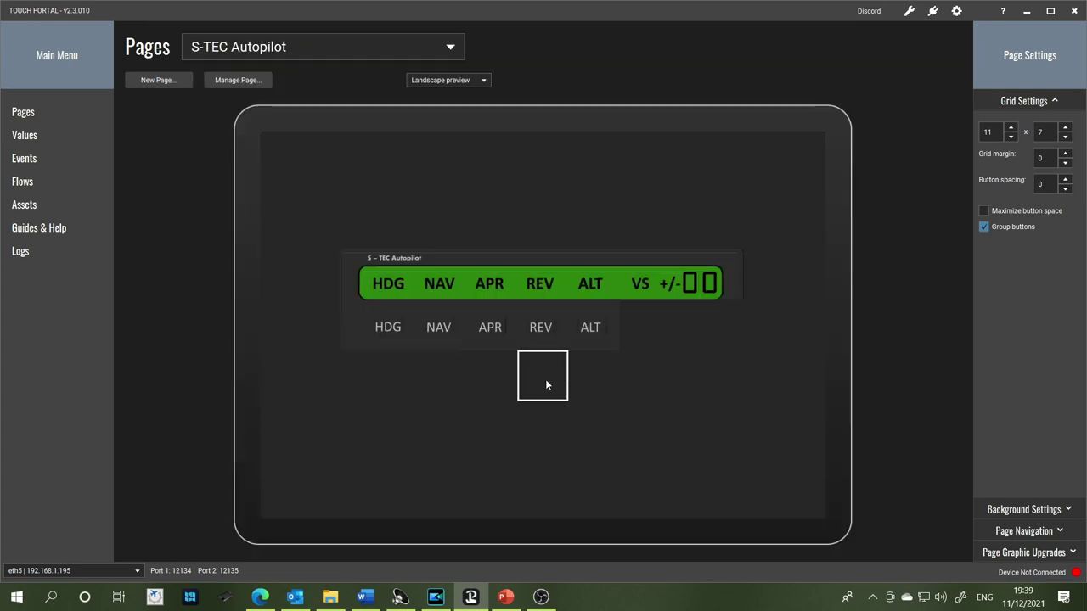
Create a button in the cell below the green VS with Slide16.PNG (VS) as its full-button-size icon, and save it.
{"action": "left_click", "coordinate": [645, 337]}
{"action": "scroll", "coordinate": [849, 357], "scroll_direction": "down", "scroll_amount": 3}
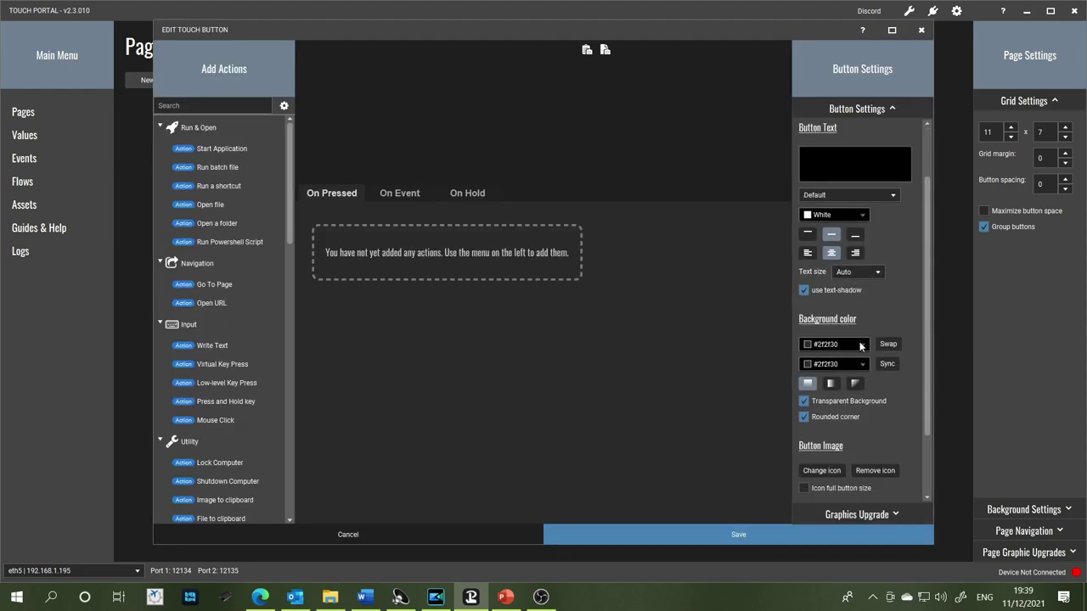
{"action": "left_click", "coordinate": [817, 386]}
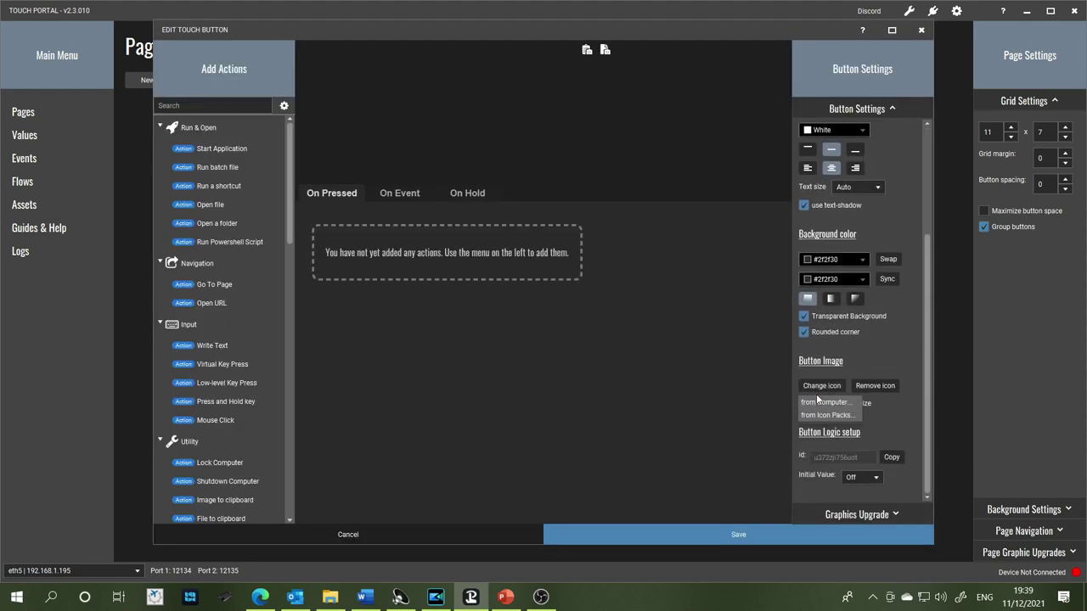
{"action": "left_click", "coordinate": [820, 406]}
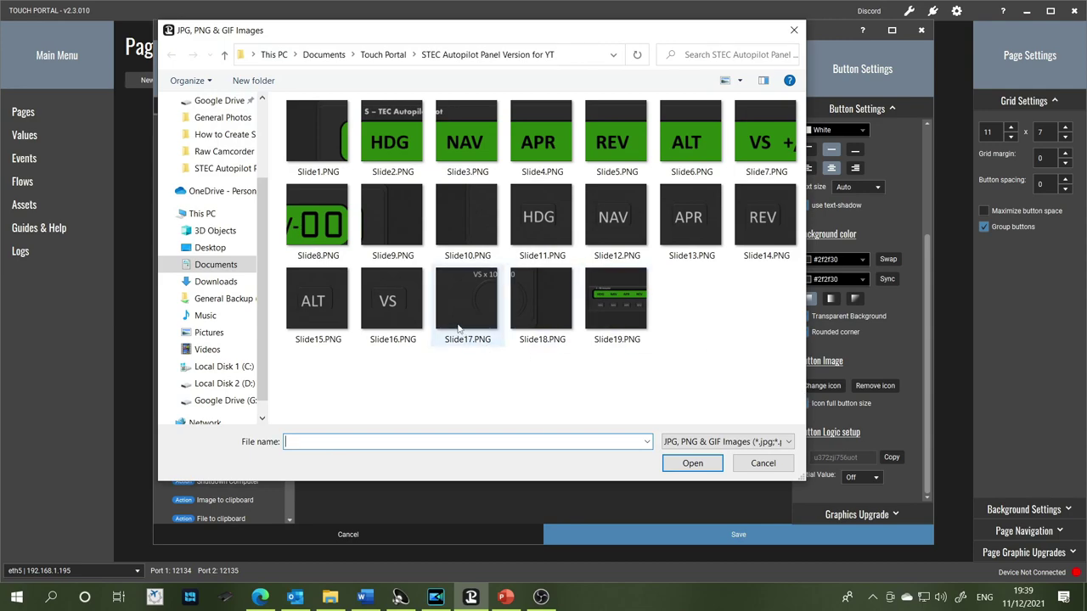
{"action": "left_click", "coordinate": [391, 302]}
{"action": "left_click", "coordinate": [692, 463]}
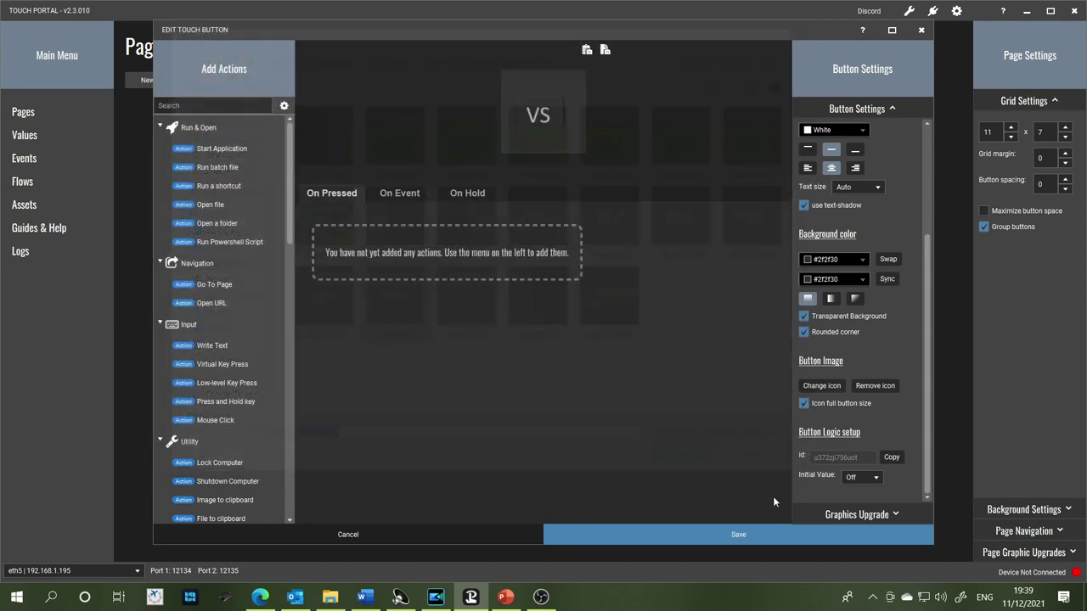
{"action": "left_click", "coordinate": [816, 530]}
Create a button in the cell just after the grey VS with Slide17.PNG as its full-button-size icon, and save it.
{"action": "left_click", "coordinate": [702, 326]}
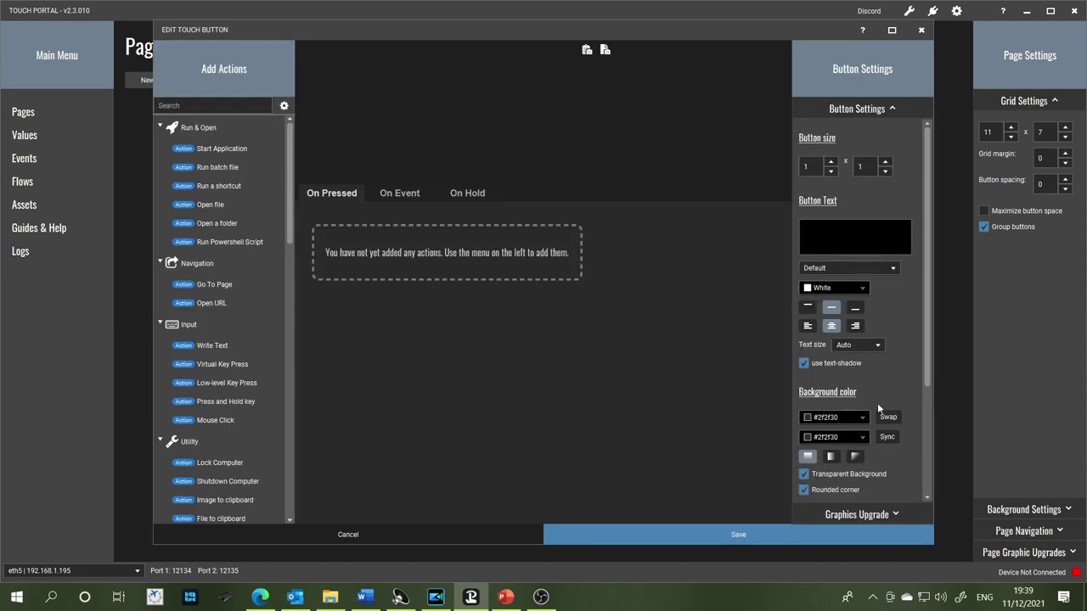
{"action": "scroll", "coordinate": [905, 433], "scroll_direction": "down", "scroll_amount": 4}
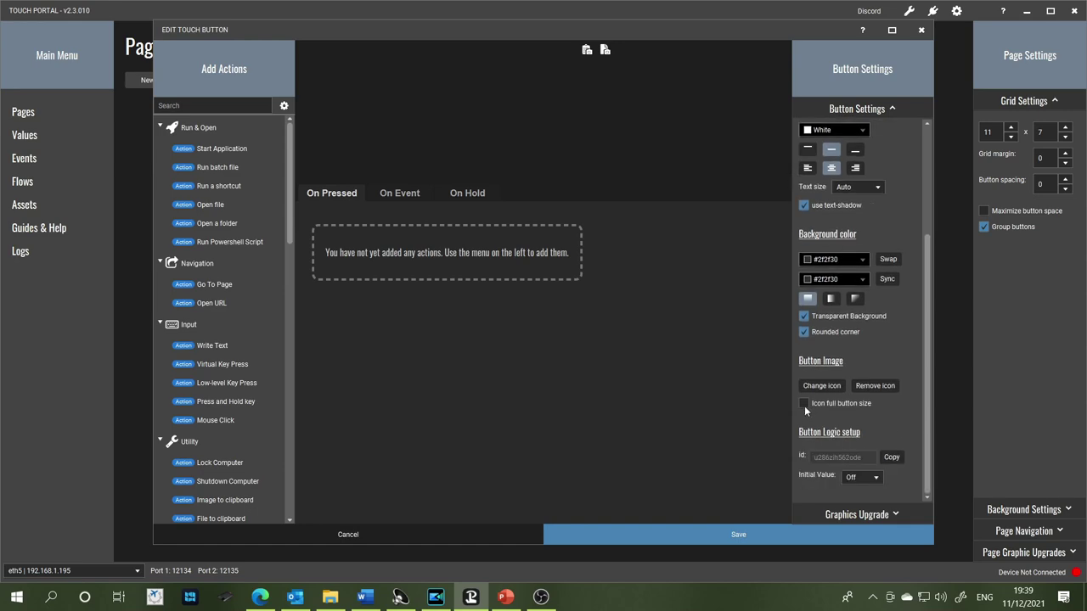
{"action": "left_click", "coordinate": [804, 404]}
{"action": "left_click", "coordinate": [821, 385]}
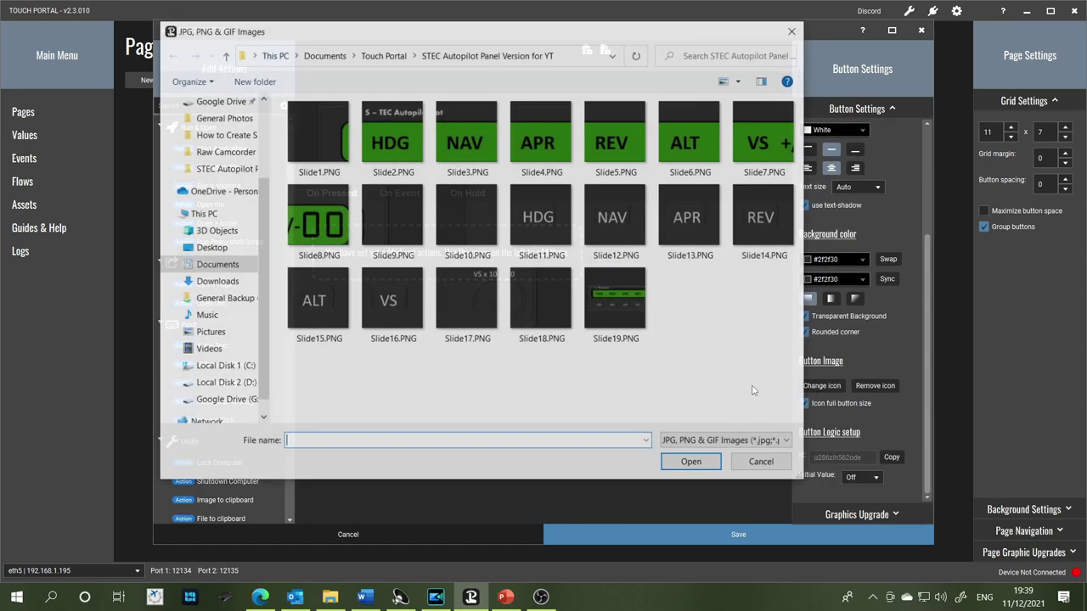
{"action": "left_click", "coordinate": [462, 295]}
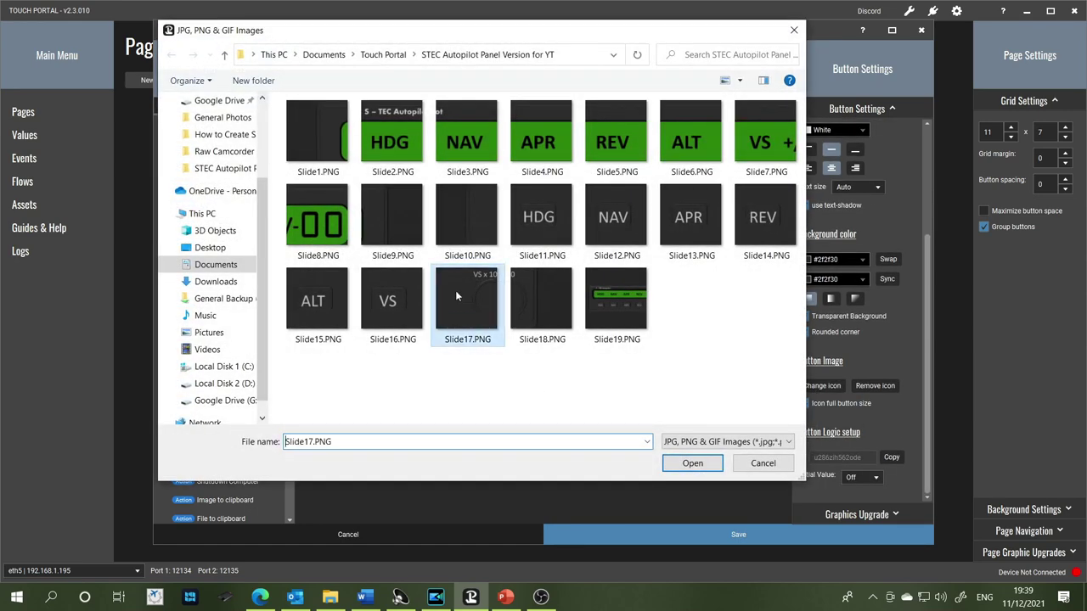
{"action": "left_click", "coordinate": [691, 464]}
{"action": "left_click", "coordinate": [829, 533]}
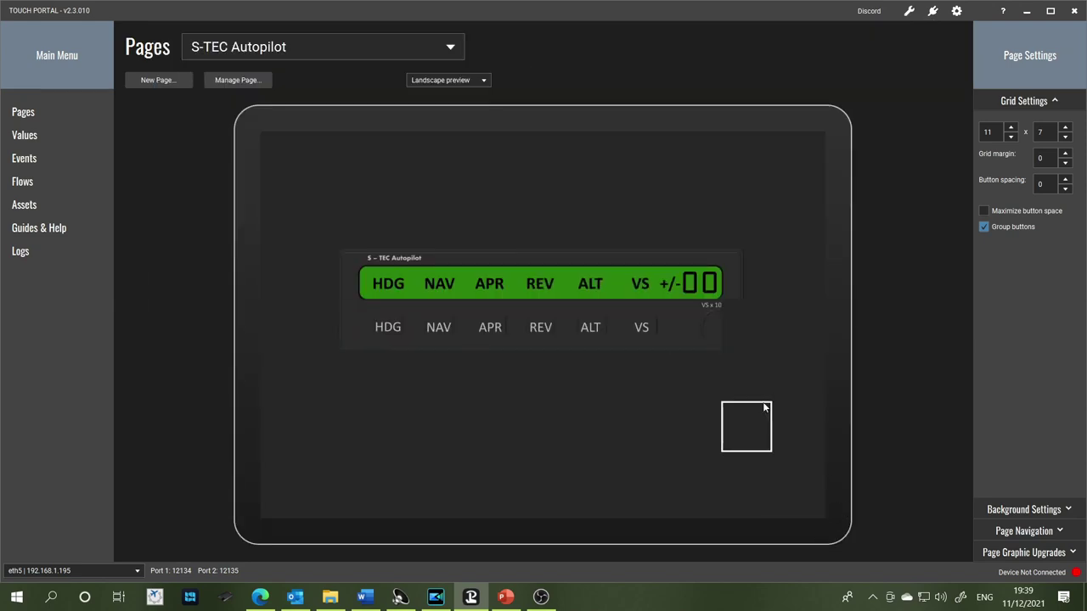
Create a button in the cell just after the partial VS x 100 knob with Slide18.PNG as its full-button-size icon, and save it.
{"action": "left_click", "coordinate": [737, 348]}
{"action": "scroll", "coordinate": [879, 409], "scroll_direction": "down", "scroll_amount": 3}
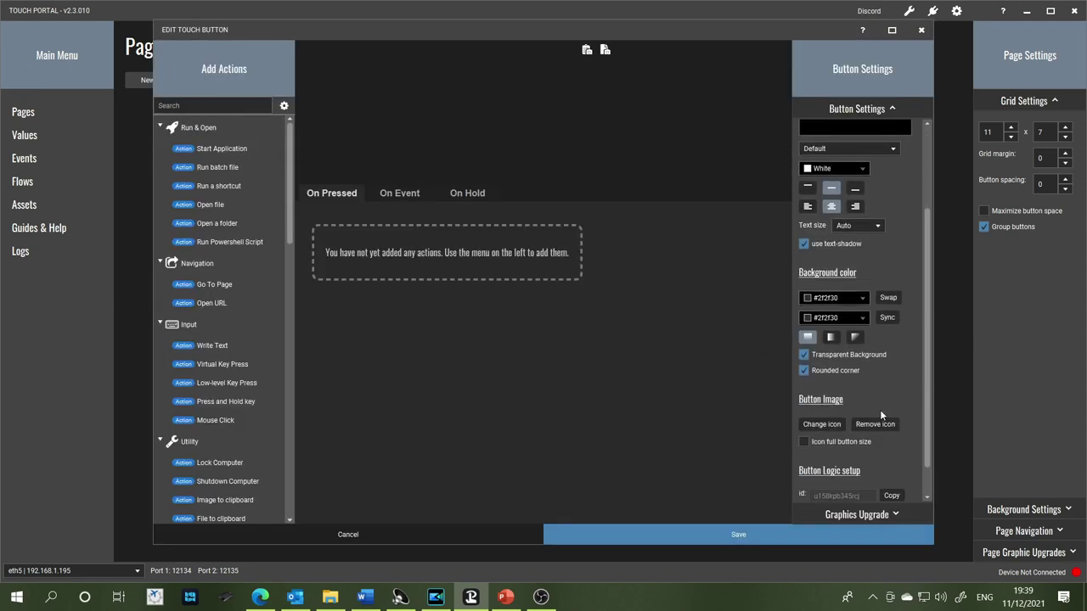
{"action": "left_click", "coordinate": [821, 386]}
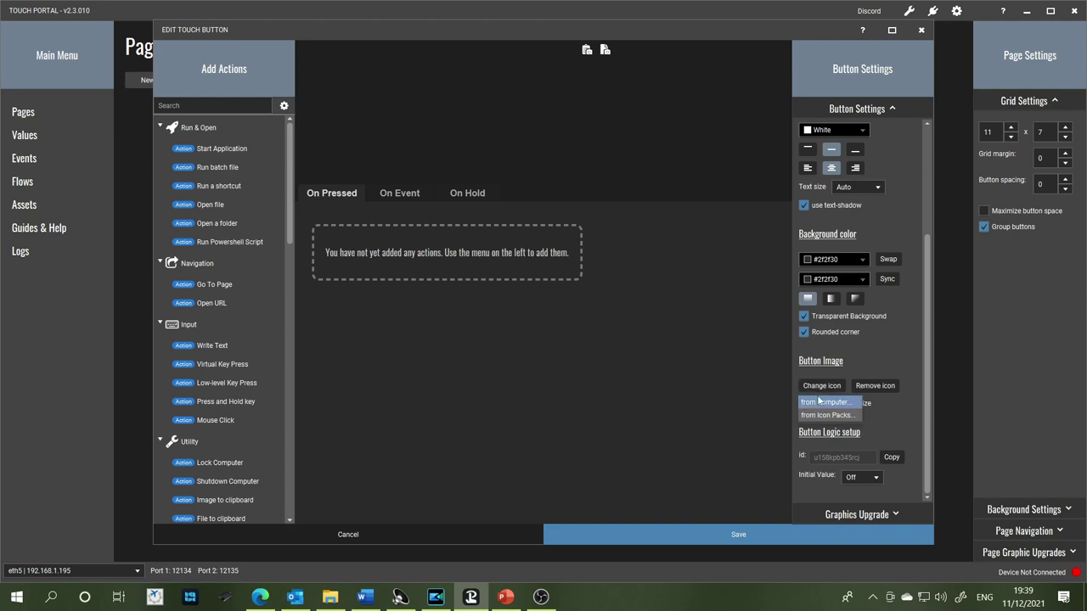
{"action": "left_click", "coordinate": [817, 403]}
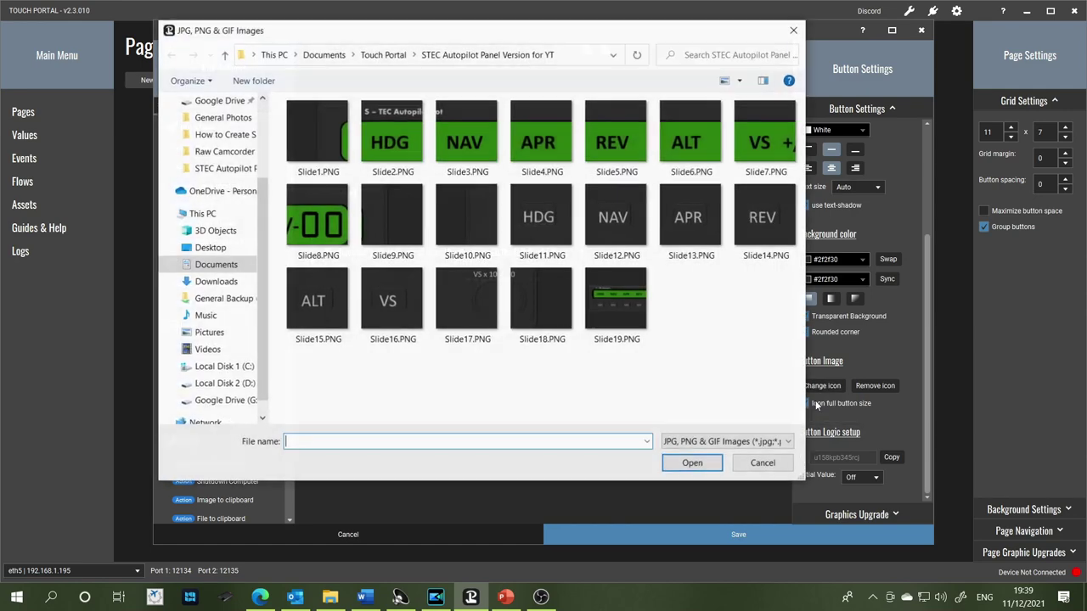
{"action": "left_click", "coordinate": [541, 300]}
{"action": "left_click", "coordinate": [694, 464]}
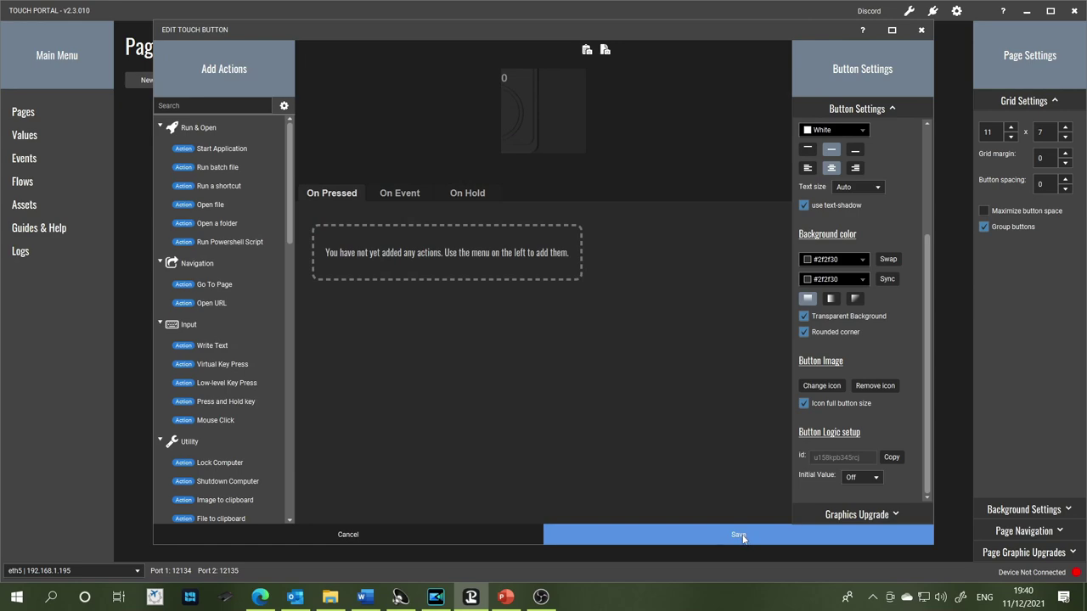
{"action": "left_click", "coordinate": [743, 536]}
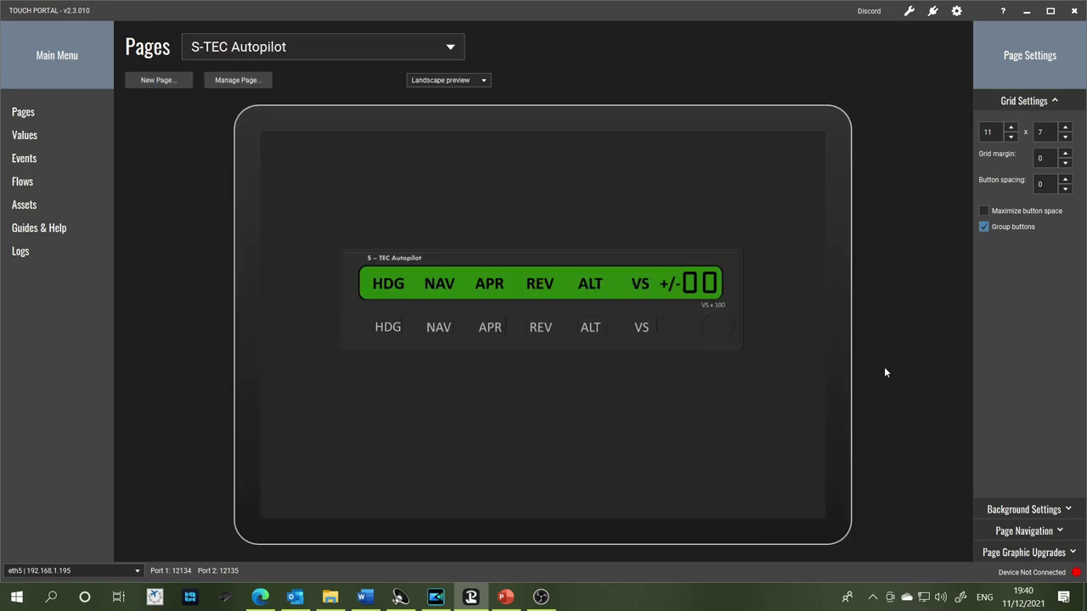